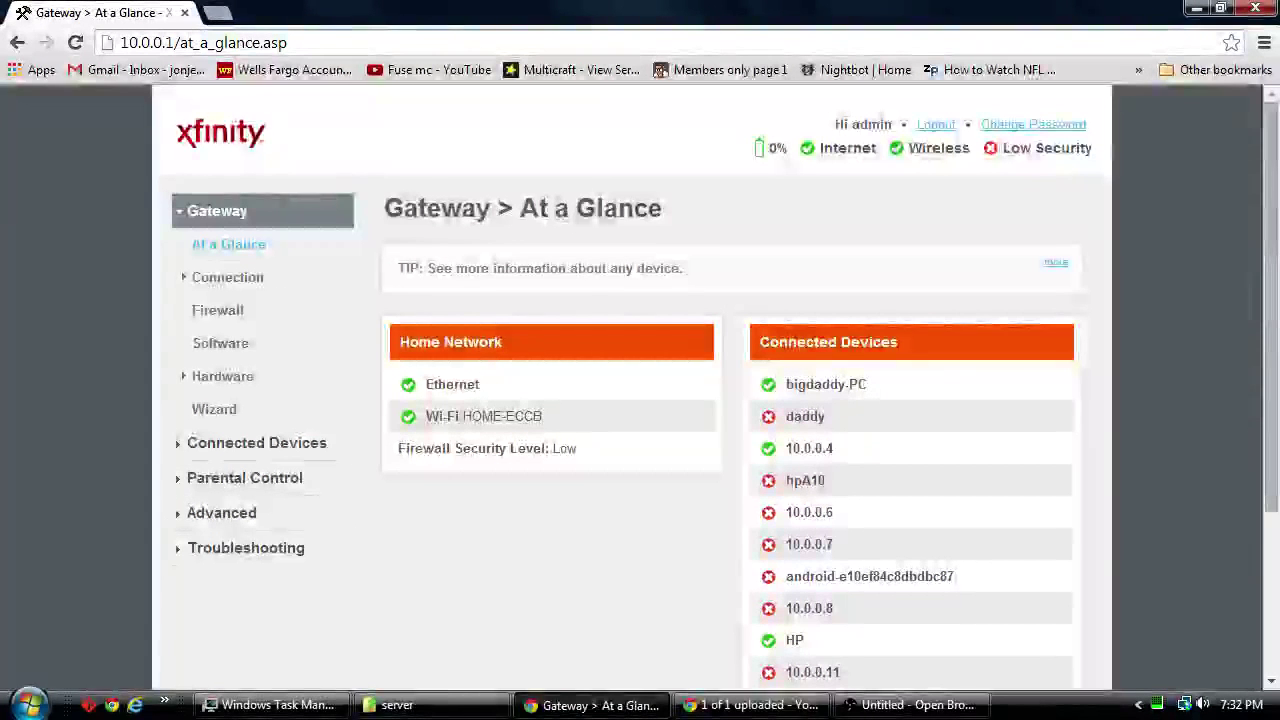
Reload the At a Glance page and highlight the gateway address 10.0.0.1.
{"action": "key", "text": "ctrl+l"}
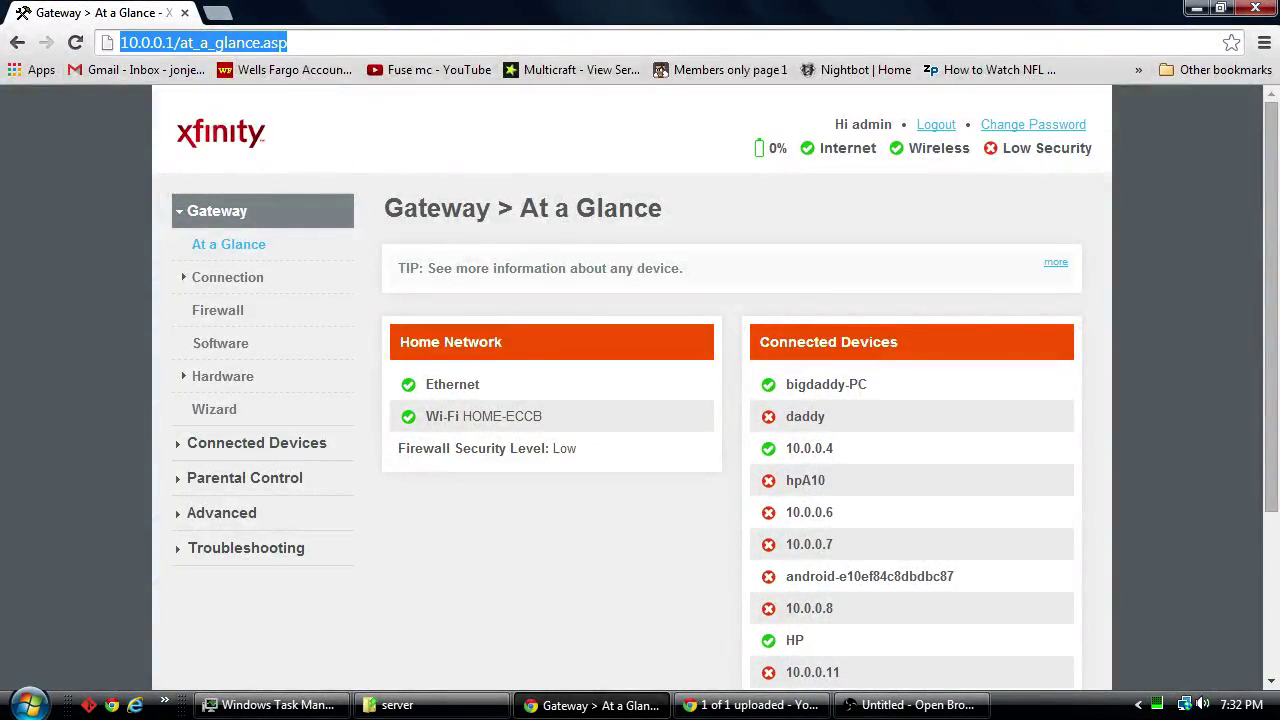
{"action": "key", "text": "Return"}
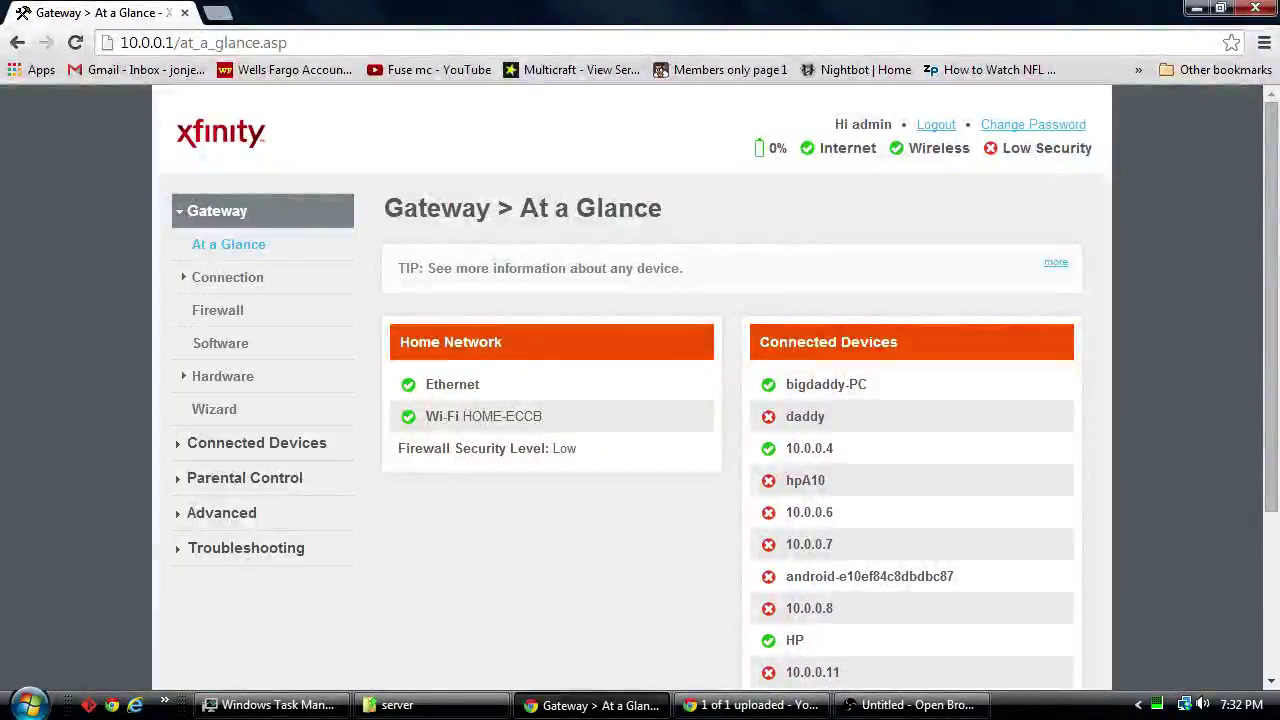
{"action": "left_click_drag", "start_coordinate": [176, 43], "coordinate": [120, 43]}
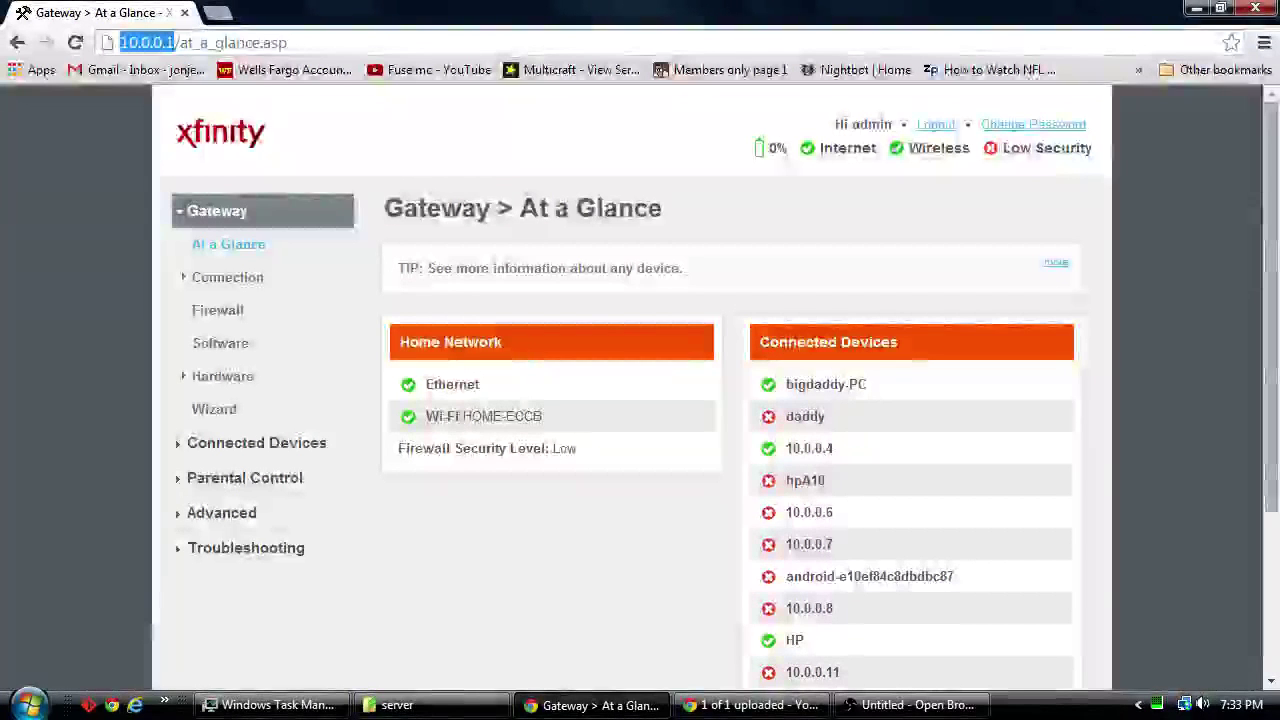
{"action": "key", "text": "Return"}
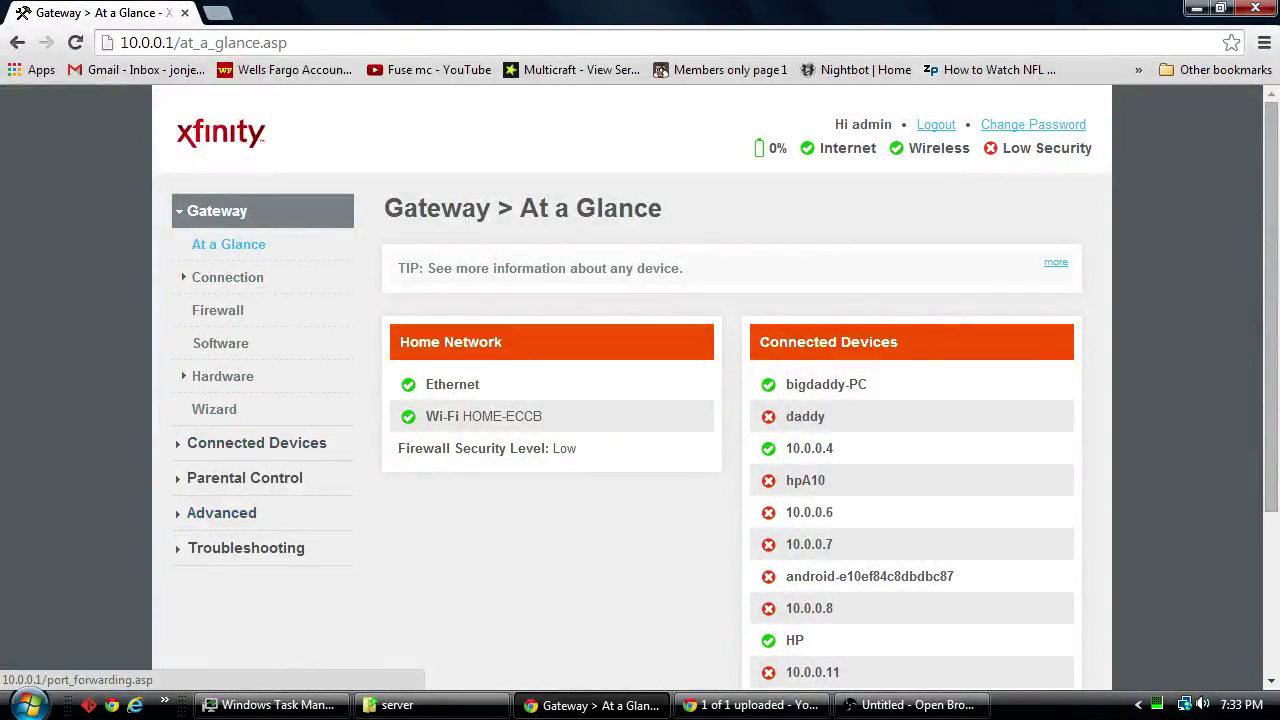
Highlight the device name bigdaddy-PC and look at the Connection pages before returning to At a Glance.
{"action": "left_click_drag", "start_coordinate": [868, 384], "coordinate": [786, 384]}
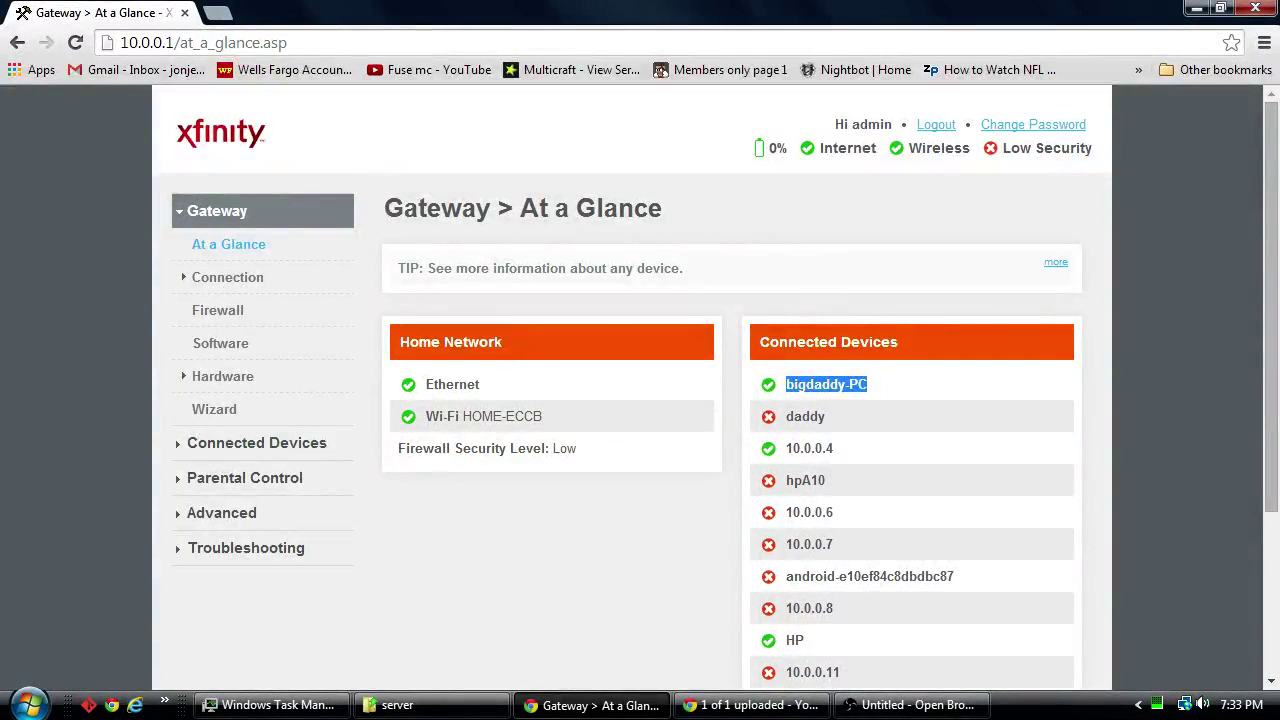
{"action": "scroll", "coordinate": [640, 400], "scroll_direction": "down", "scroll_amount": 3}
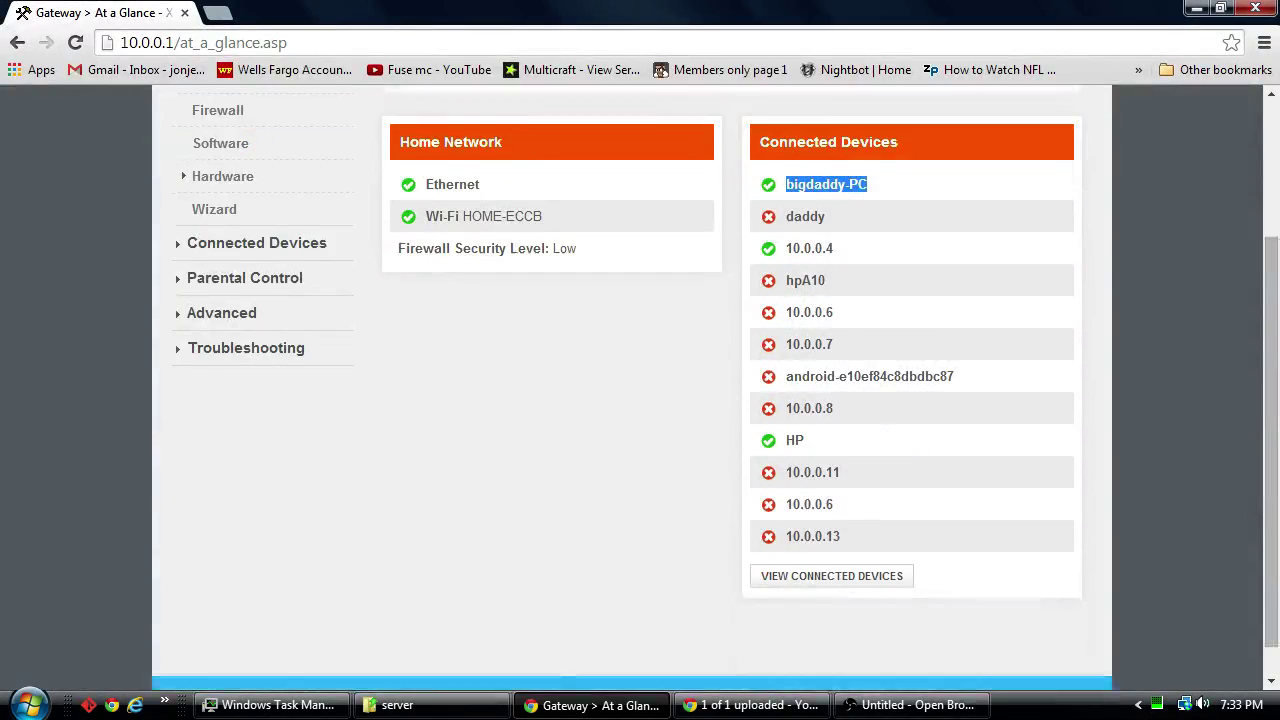
{"action": "scroll", "coordinate": [640, 400], "scroll_direction": "up", "scroll_amount": 1}
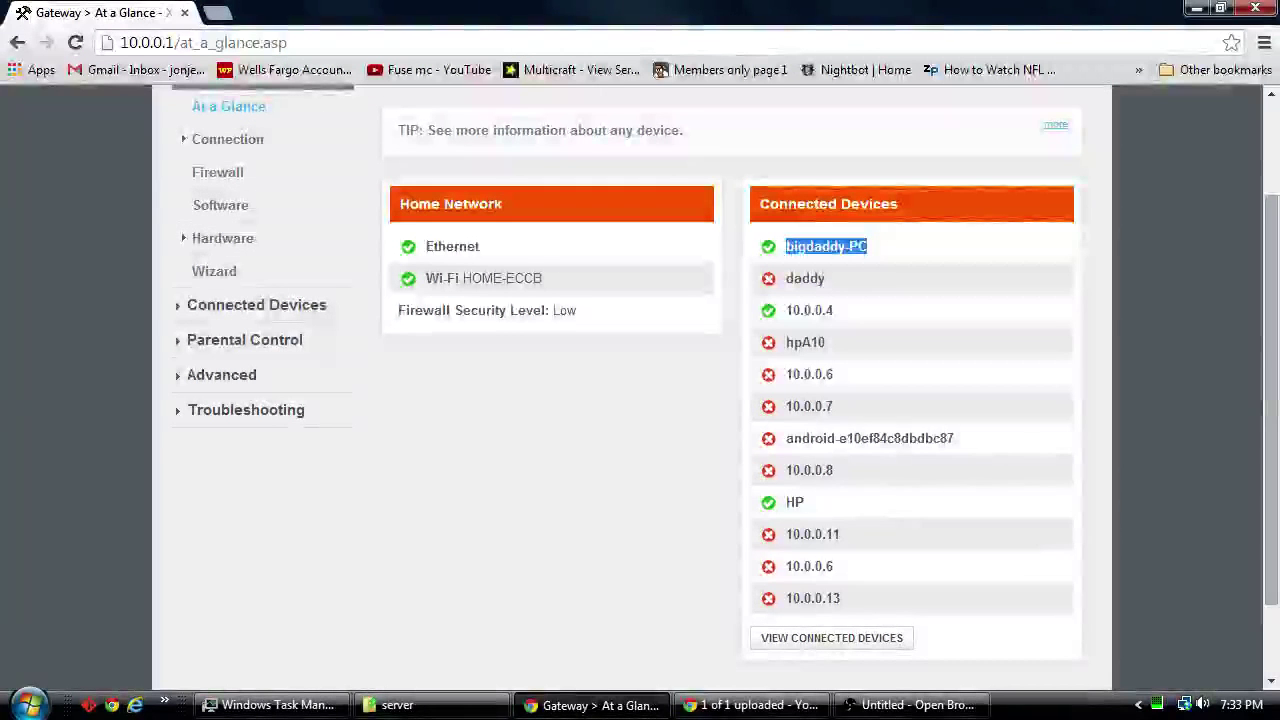
{"action": "scroll", "coordinate": [640, 400], "scroll_direction": "up", "scroll_amount": 1}
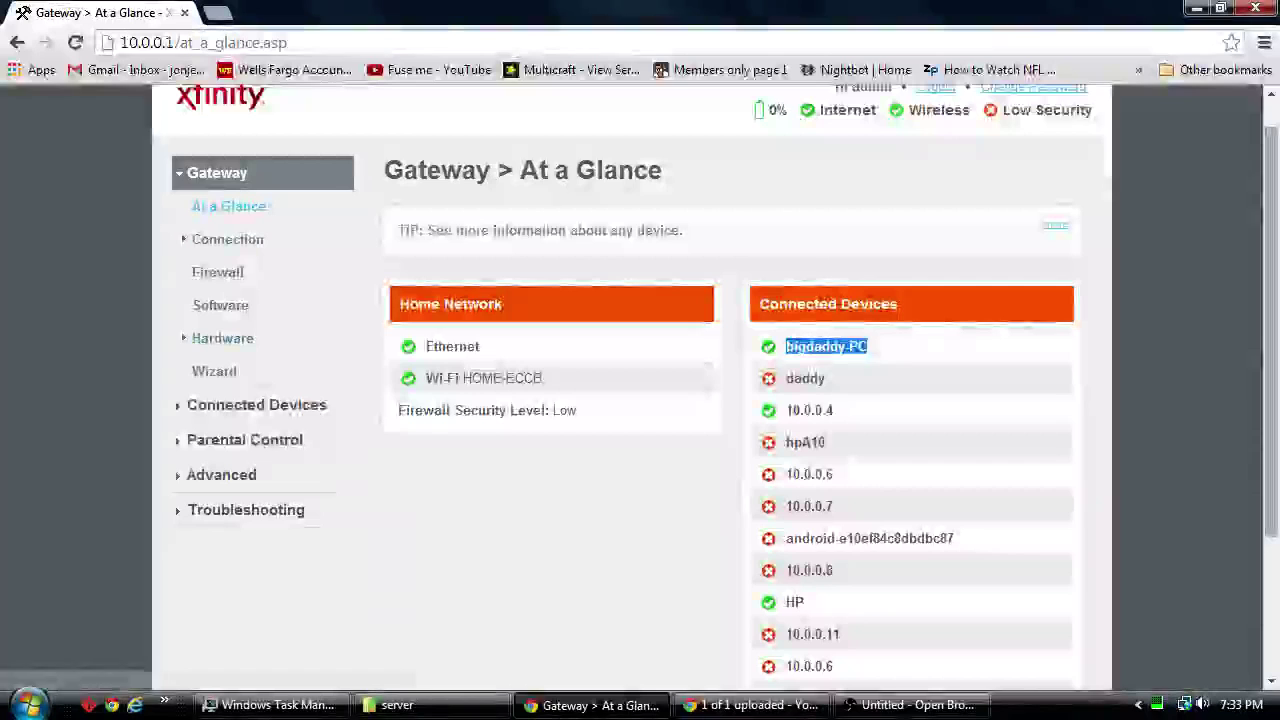
{"action": "left_click", "coordinate": [228, 239]}
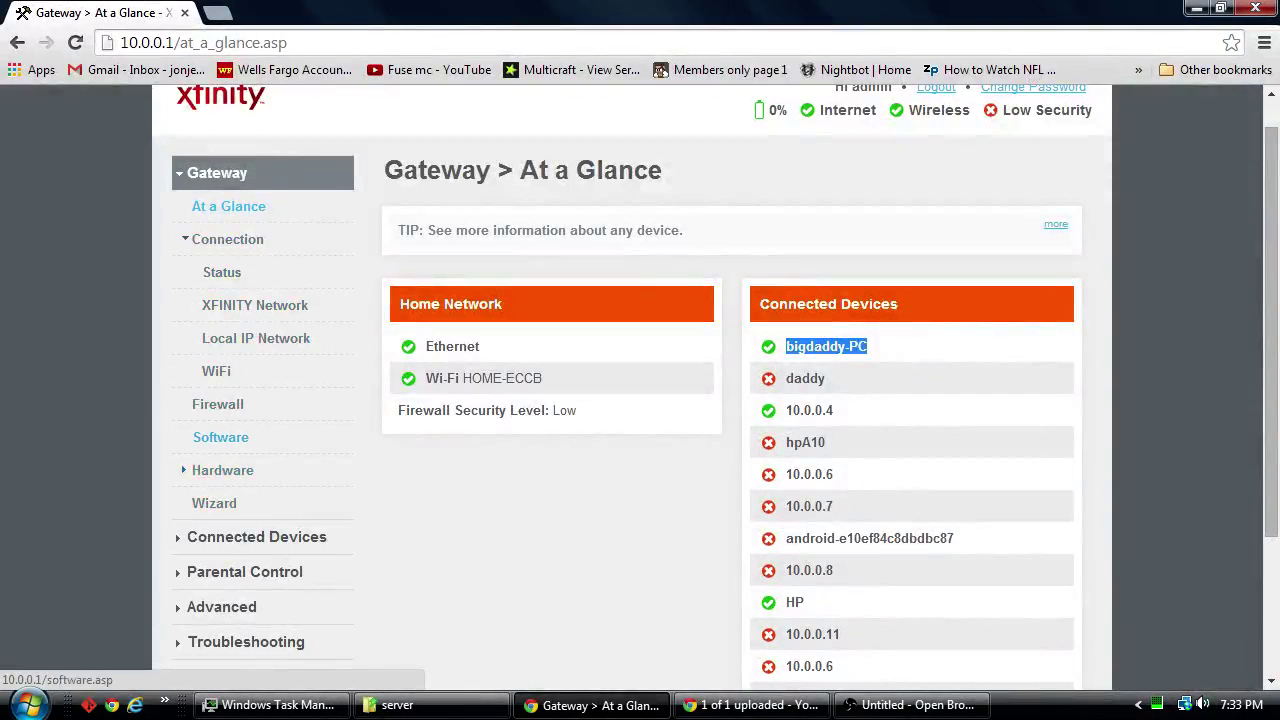
{"action": "left_click", "coordinate": [228, 206]}
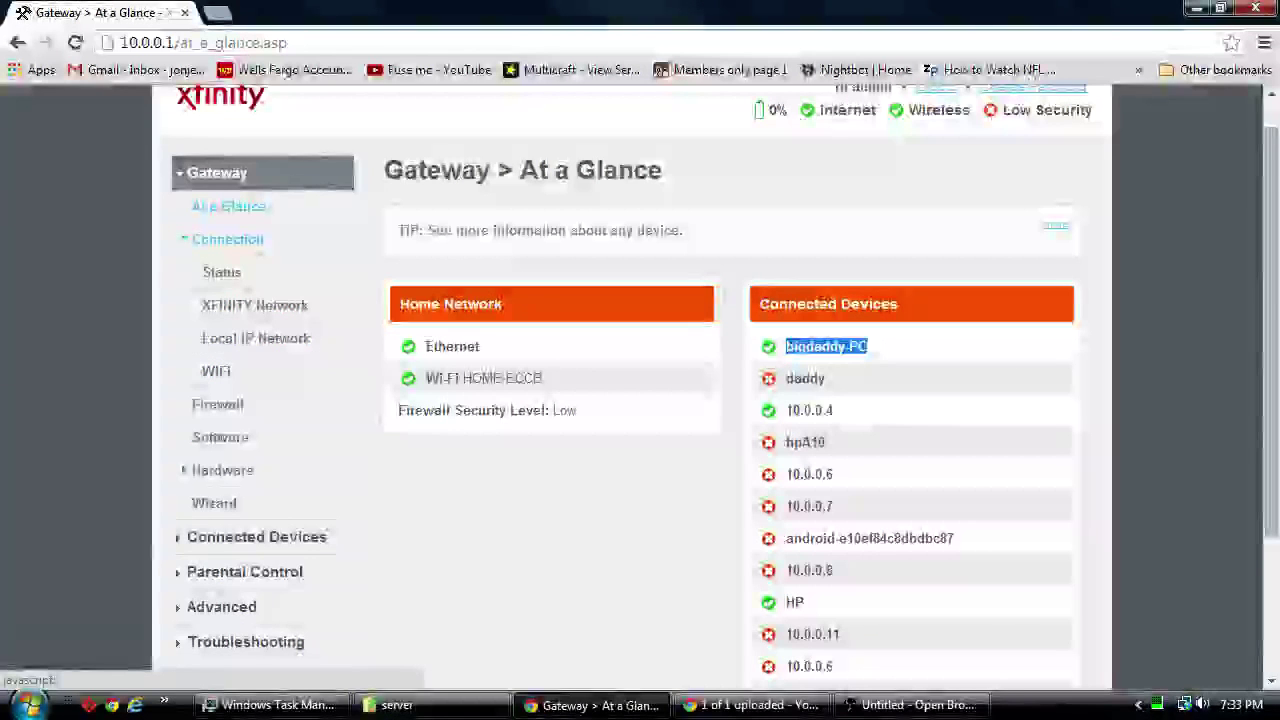
View the full connected devices list, then highlight bigdaddy-PC among the connected devices.
{"action": "scroll", "coordinate": [640, 400], "scroll_direction": "down", "scroll_amount": 1}
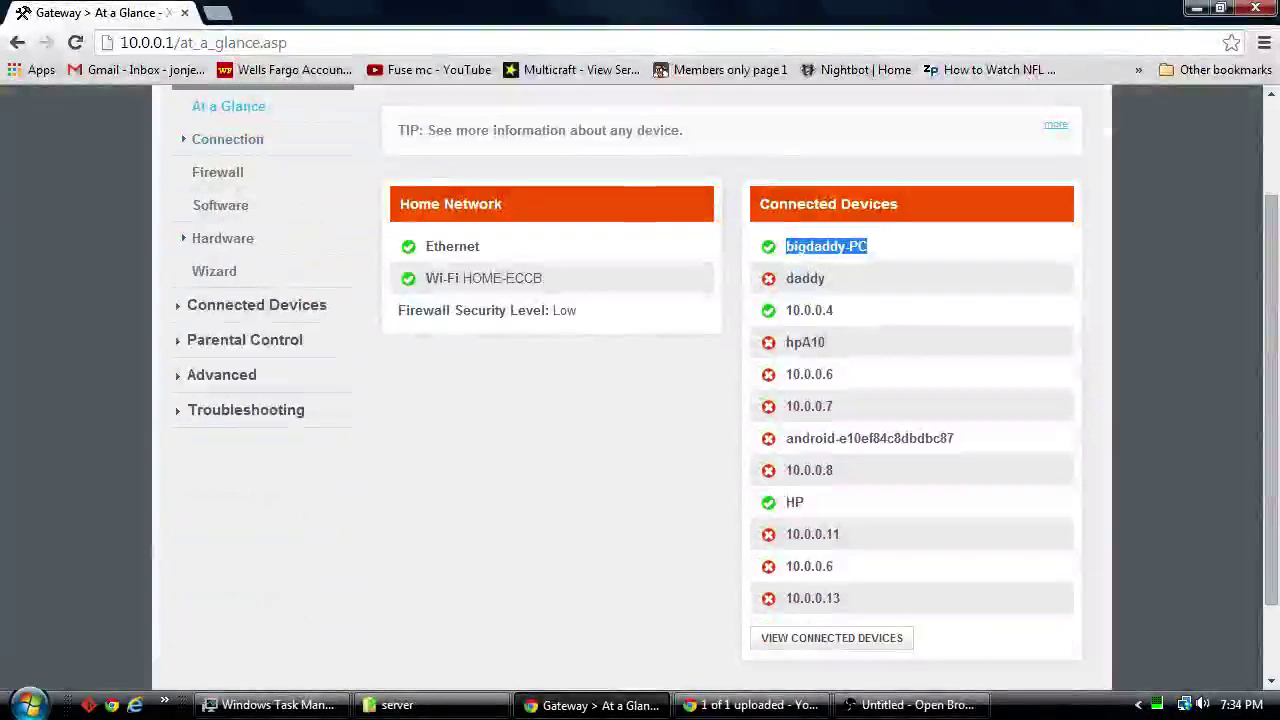
{"action": "scroll", "coordinate": [640, 400], "scroll_direction": "down", "scroll_amount": 1}
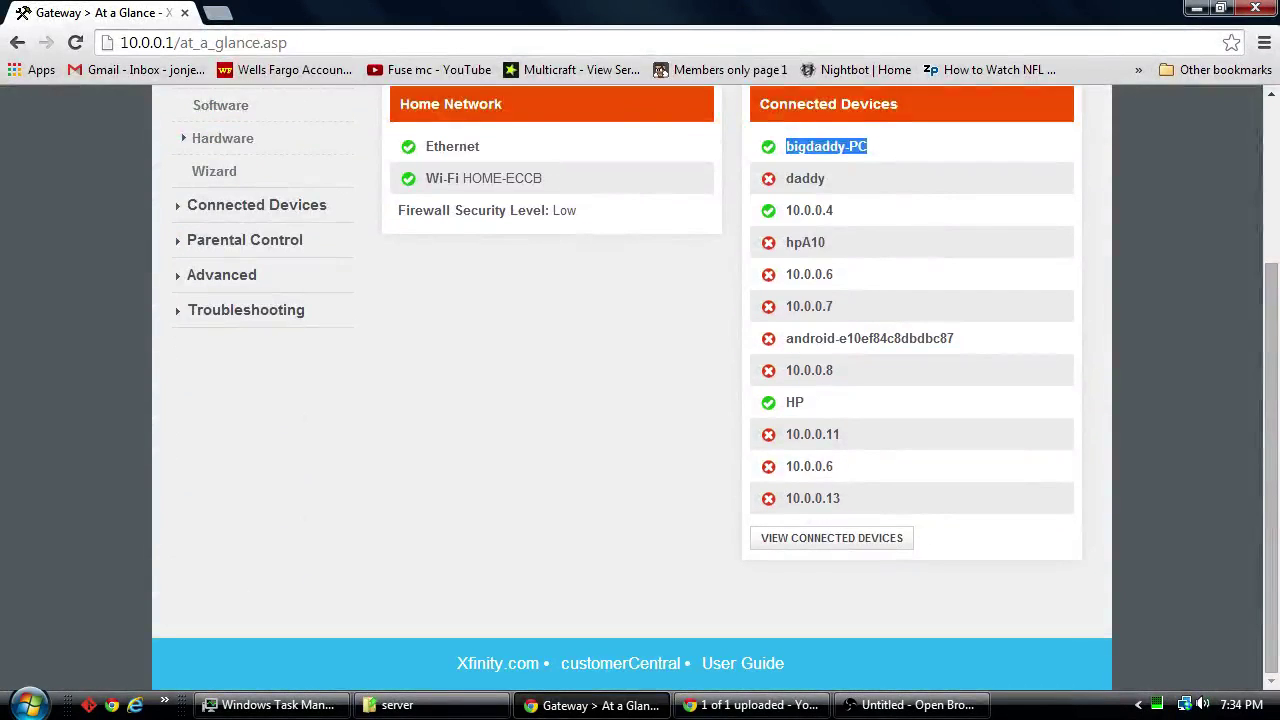
{"action": "left_click", "coordinate": [831, 538]}
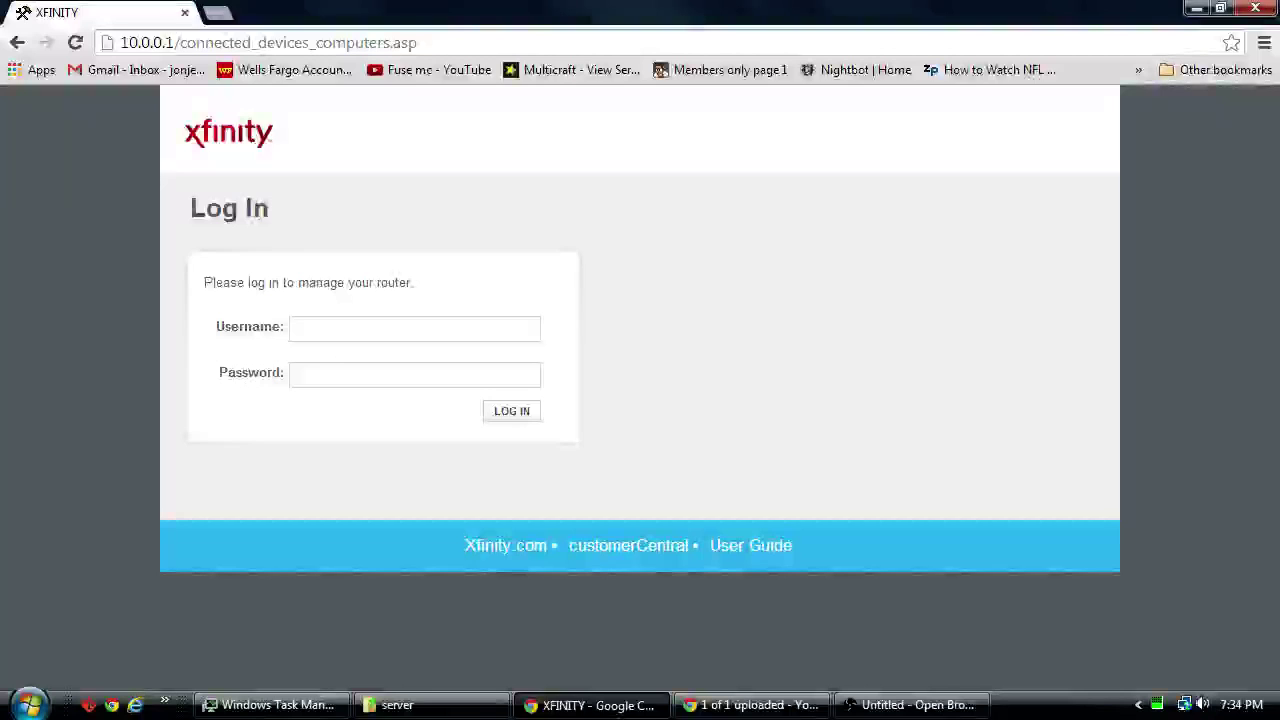
{"action": "key", "text": "alt+Left"}
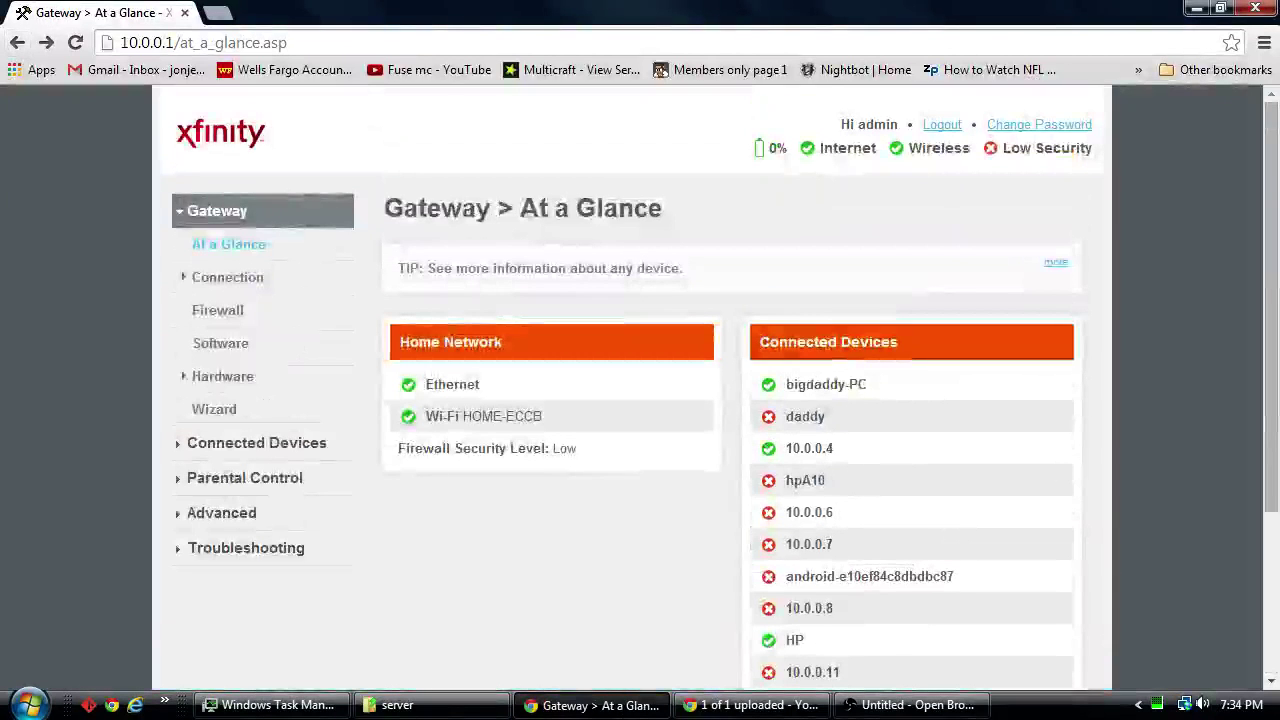
{"action": "scroll", "coordinate": [640, 400], "scroll_direction": "down", "scroll_amount": 1}
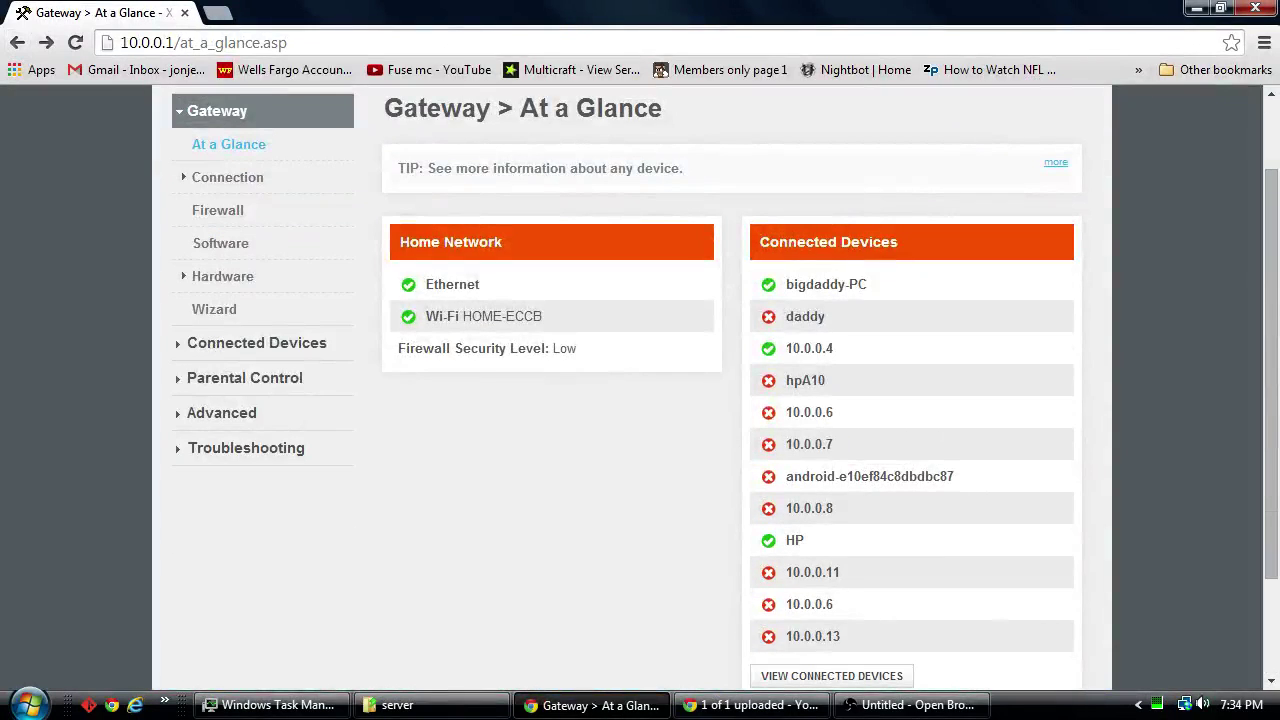
{"action": "left_click_drag", "start_coordinate": [868, 285], "coordinate": [762, 285]}
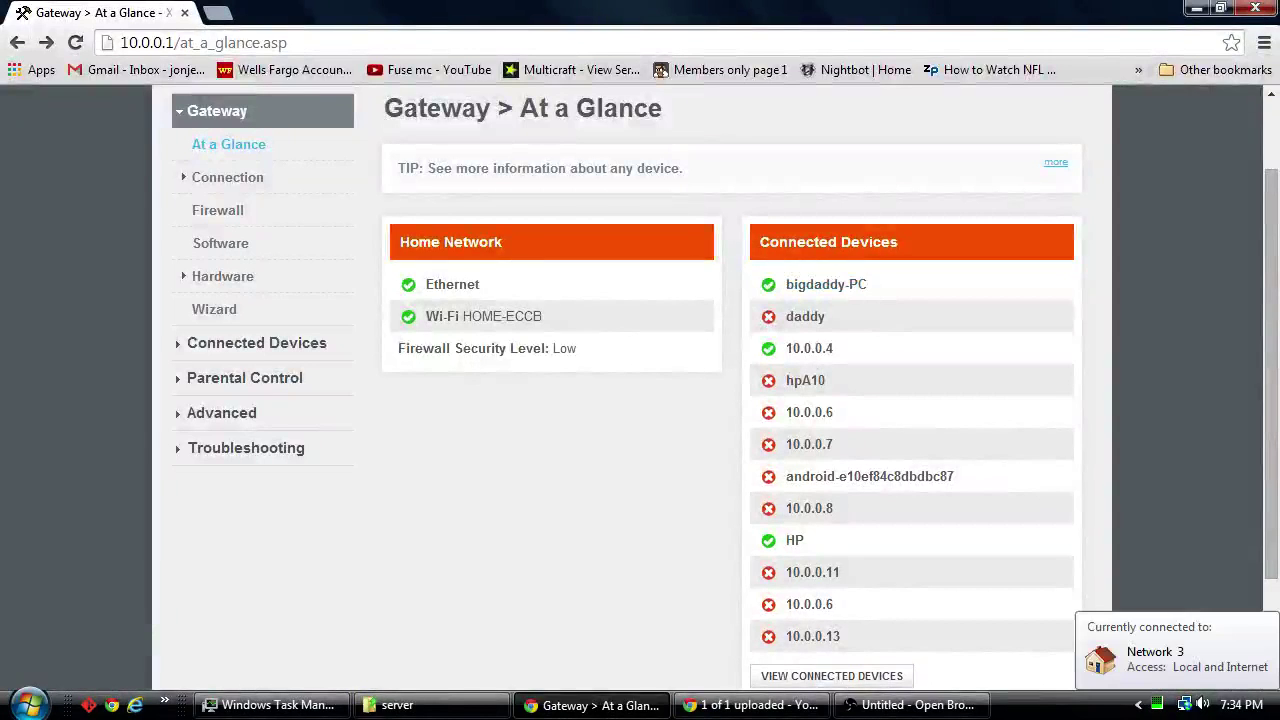
Check the PC's network connection details, then highlight bigdaddy-PC and its address 10.0.0.4.
{"action": "left_click", "coordinate": [1184, 704]}
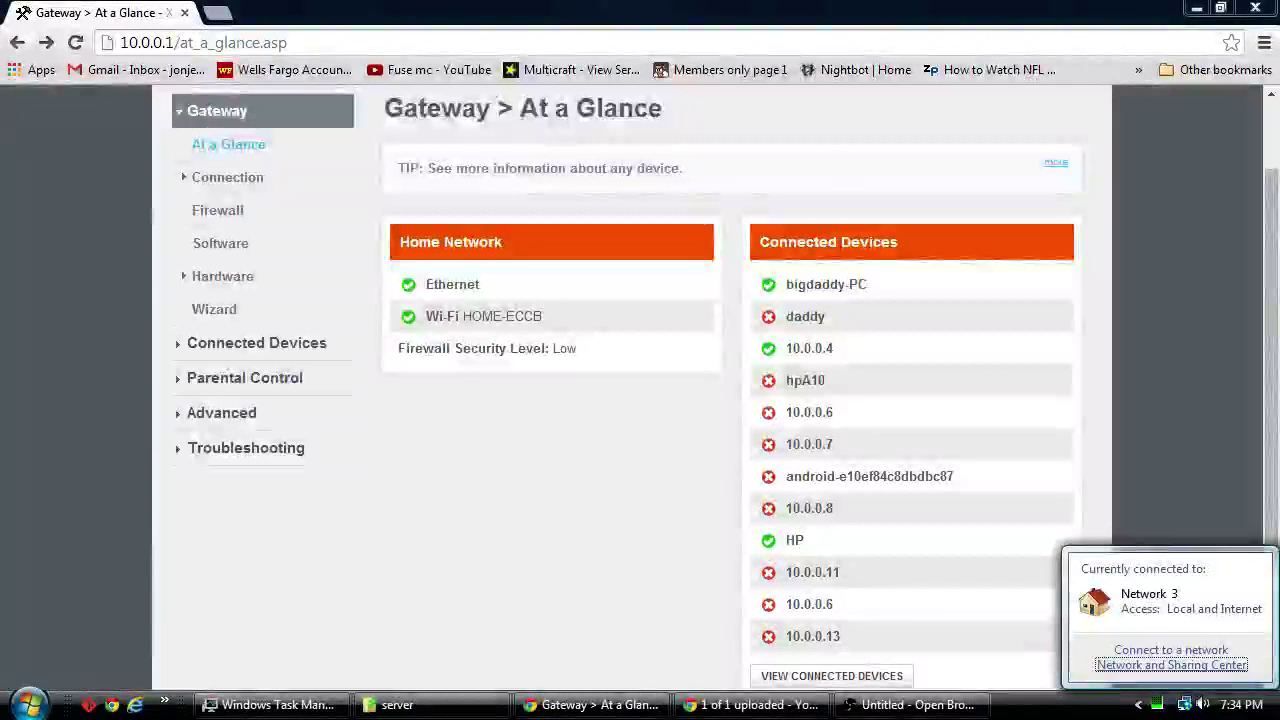
{"action": "left_click", "coordinate": [1171, 665]}
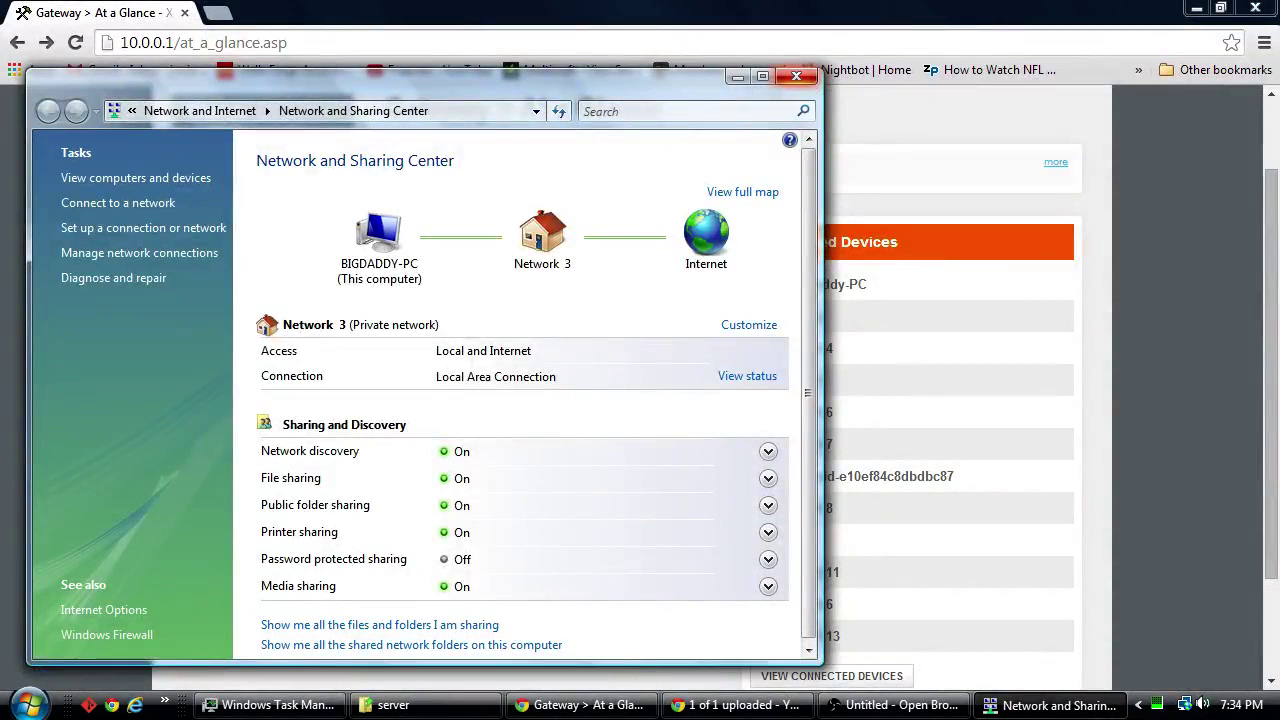
{"action": "left_click", "coordinate": [796, 76]}
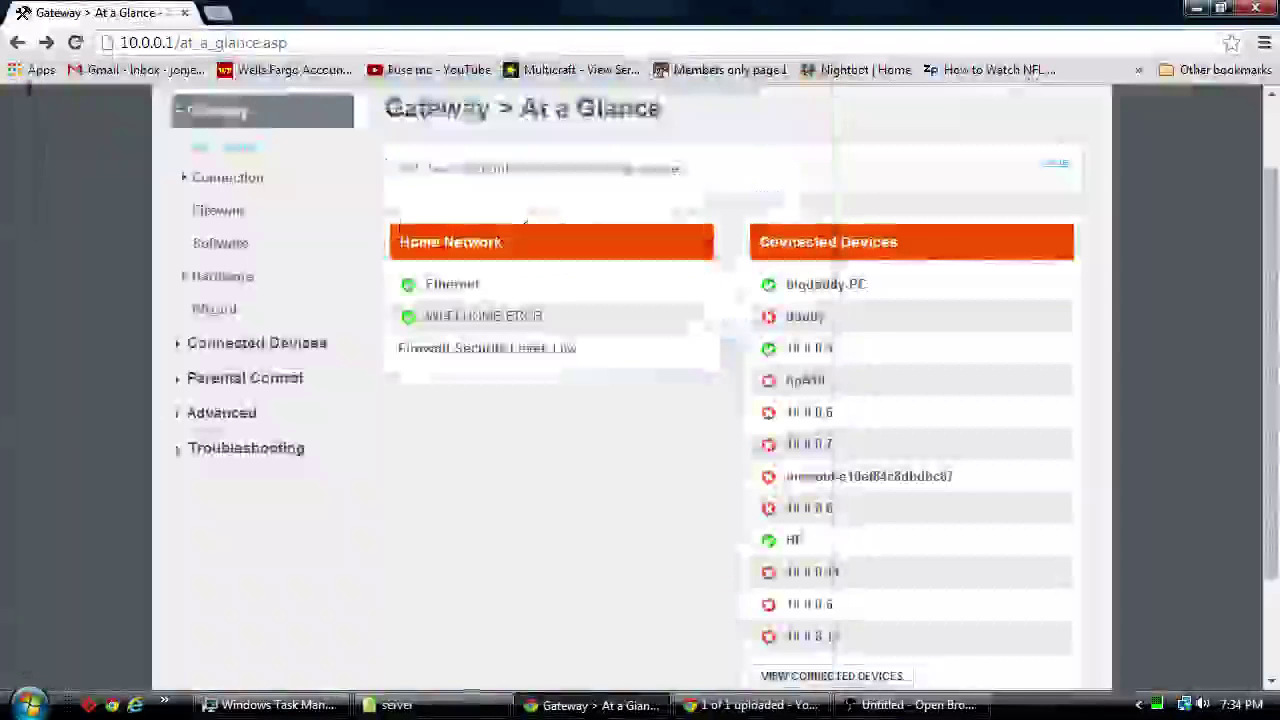
{"action": "triple_click", "coordinate": [826, 284]}
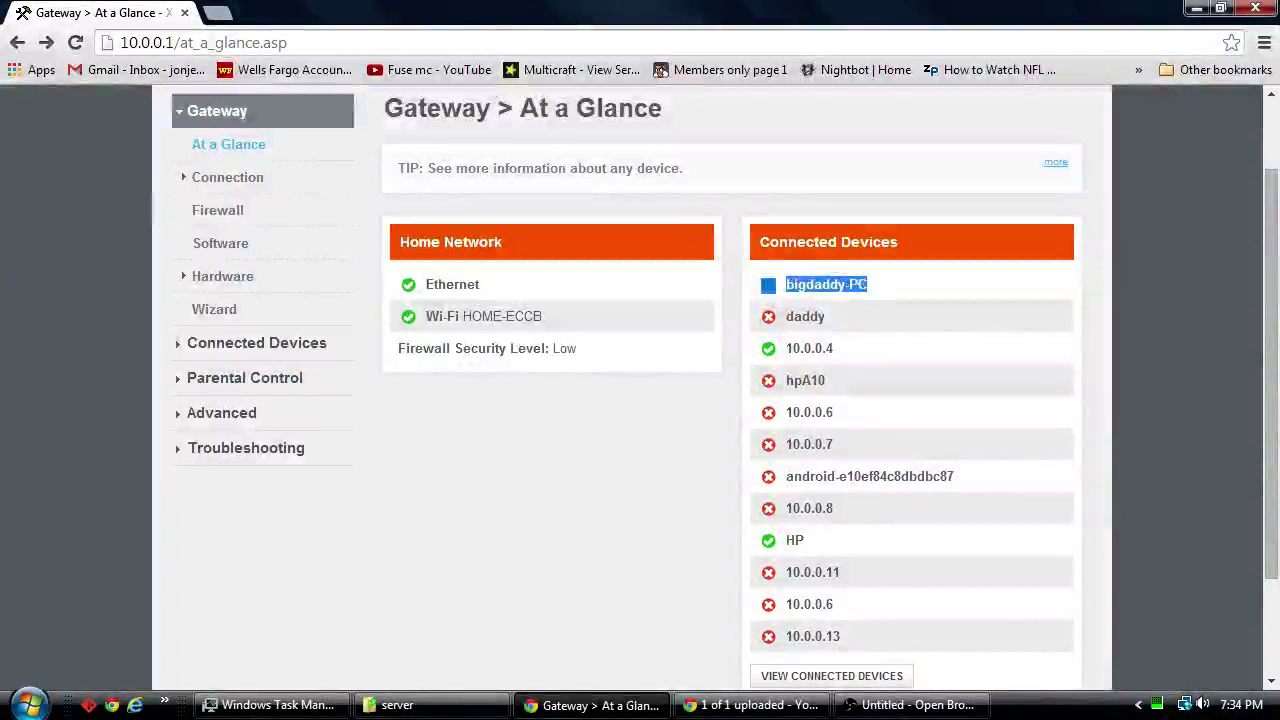
{"action": "double_click", "coordinate": [809, 348]}
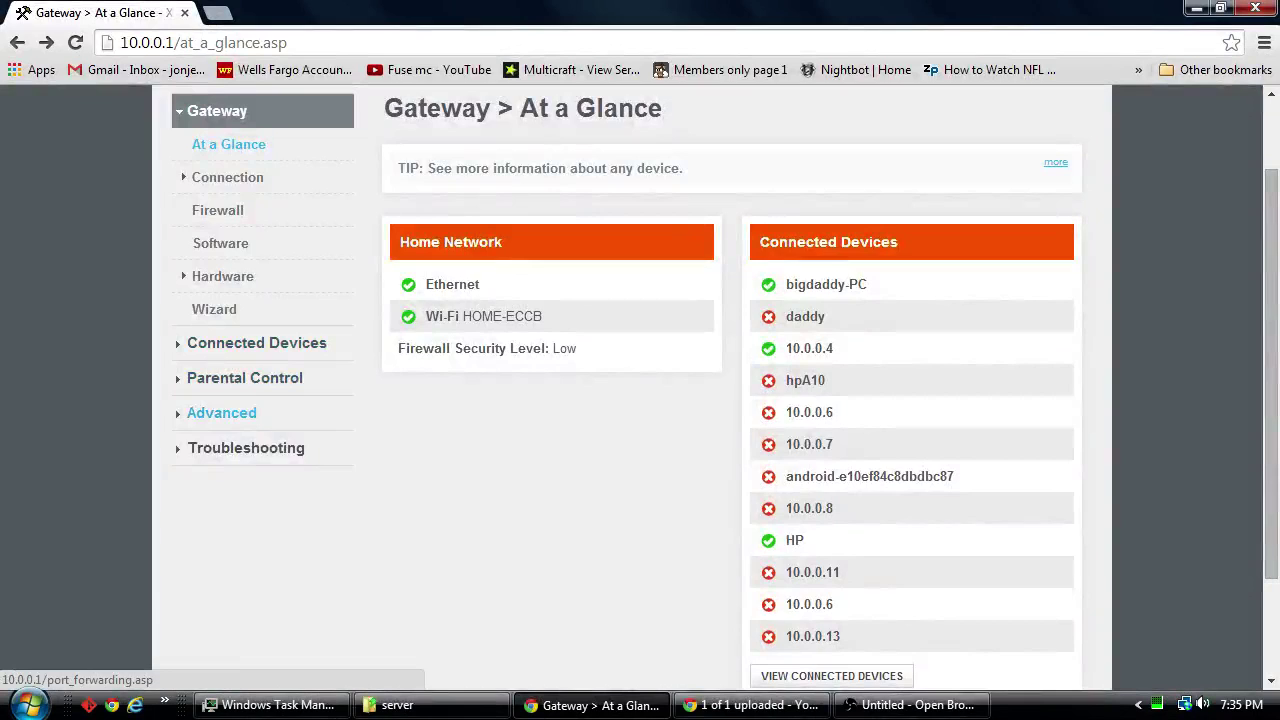
Log in to Port Forwarding with the saved username, refilling it after the mismatch error.
{"action": "left_click", "coordinate": [221, 412]}
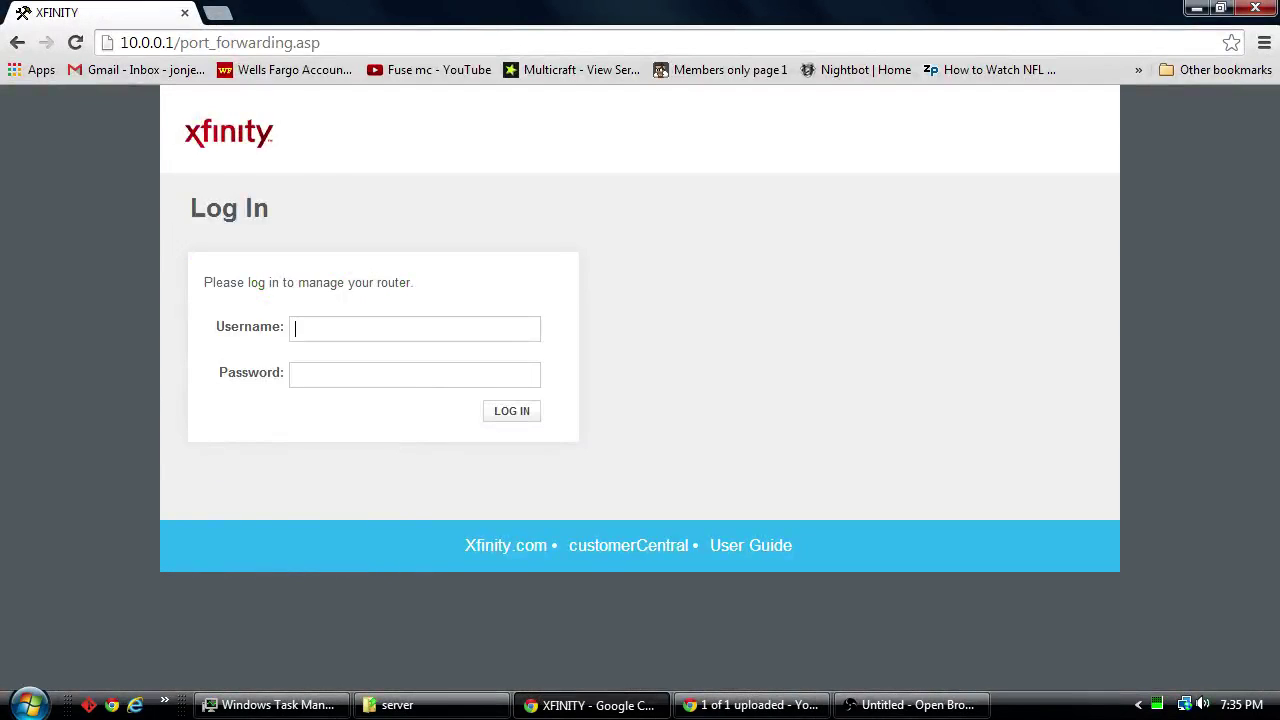
{"action": "key", "text": "Down"}
{"action": "key", "text": "Down"}
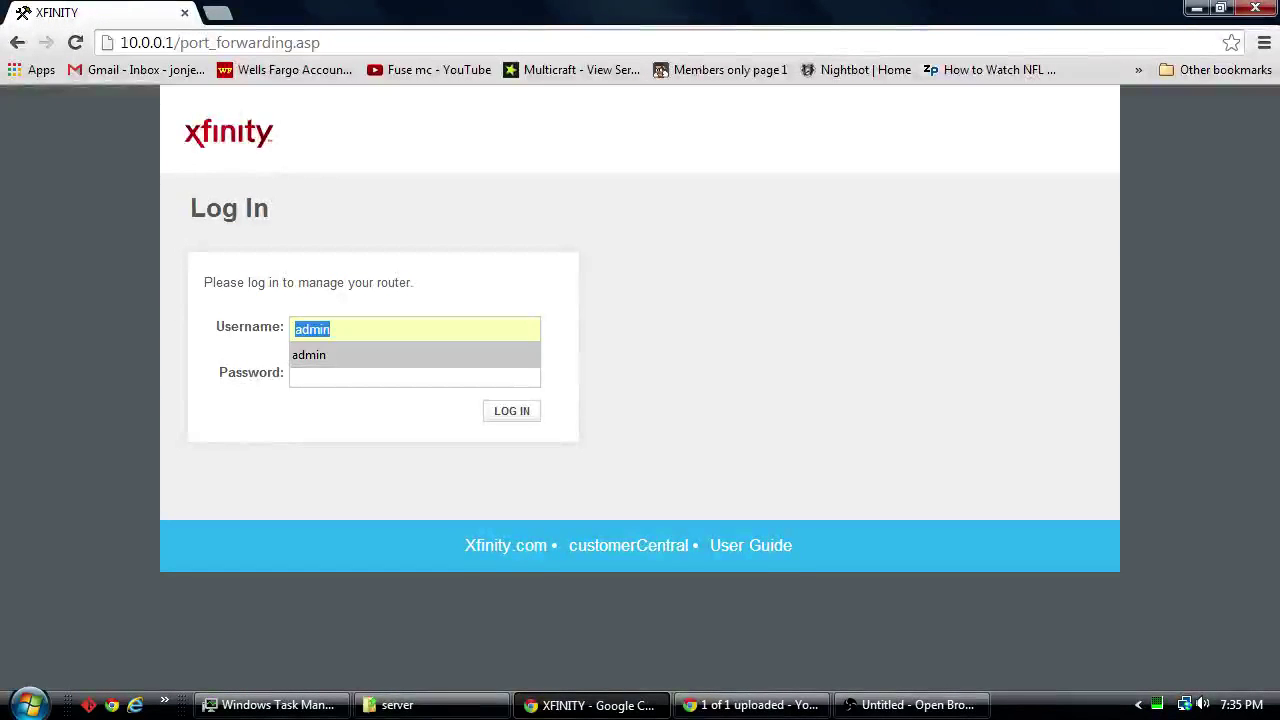
{"action": "key", "text": "Return"}
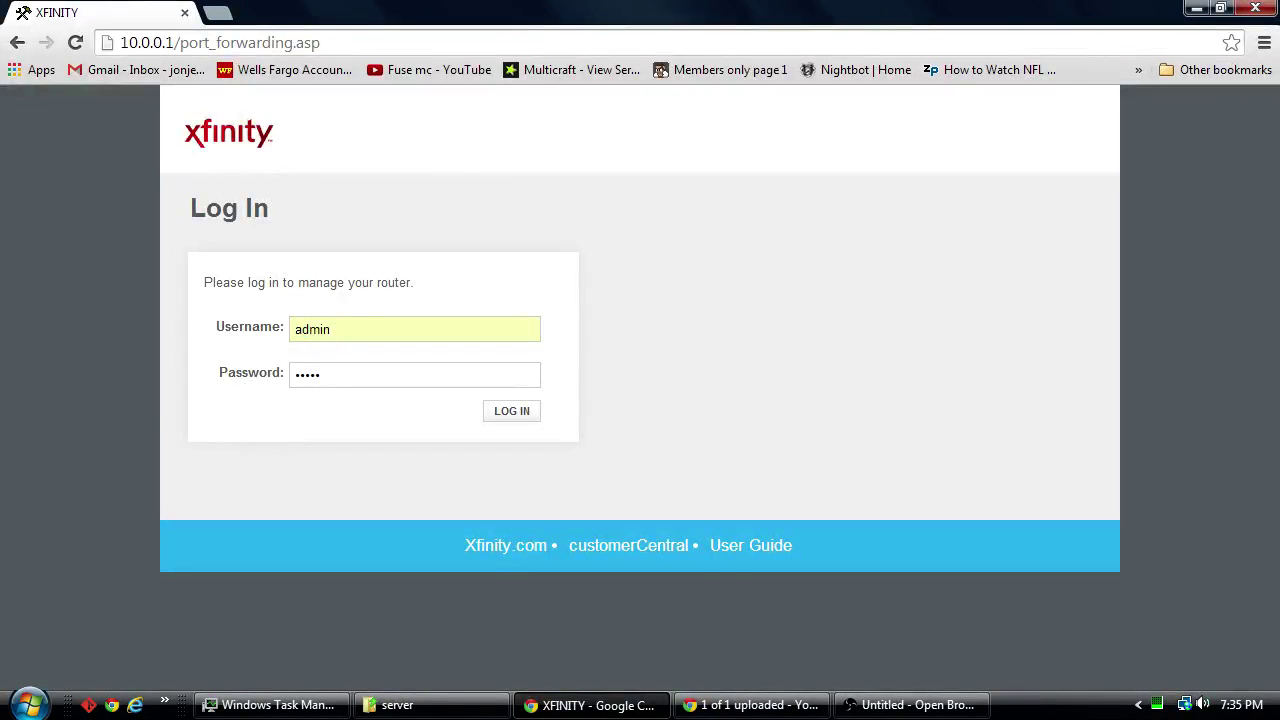
{"action": "key", "text": "Return"}
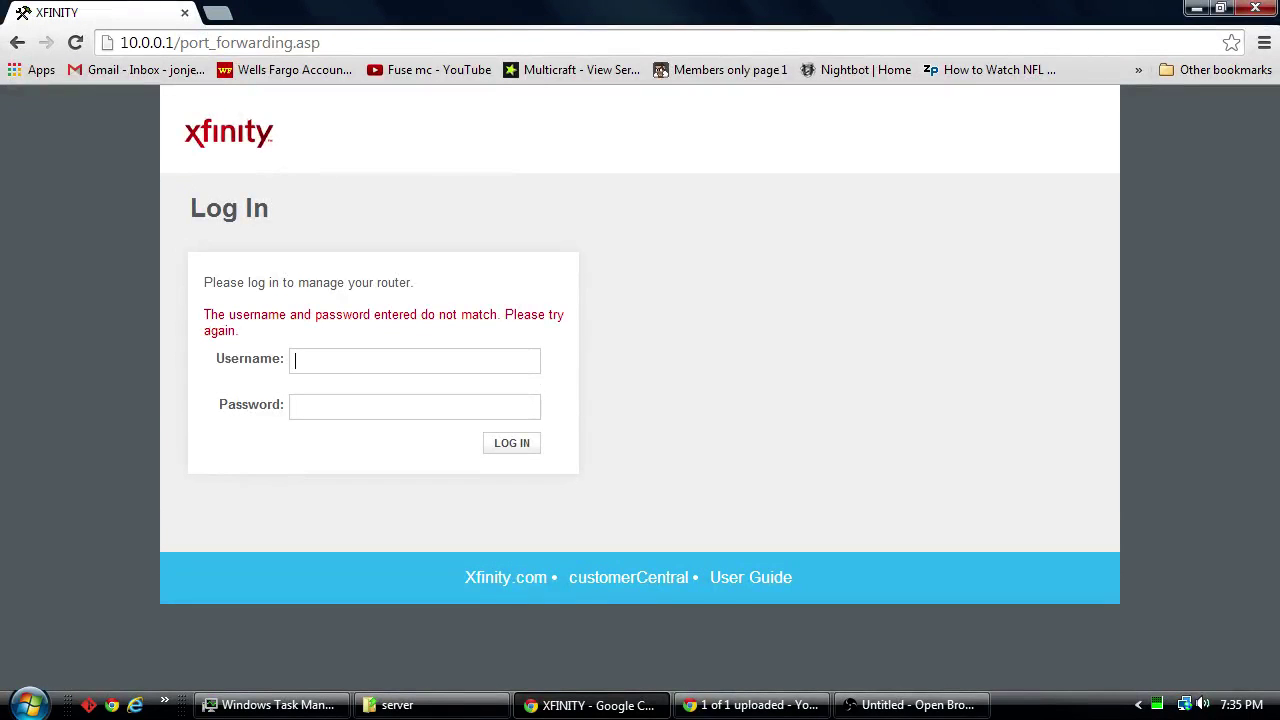
{"action": "key", "text": "Down"}
{"action": "key", "text": "Down"}
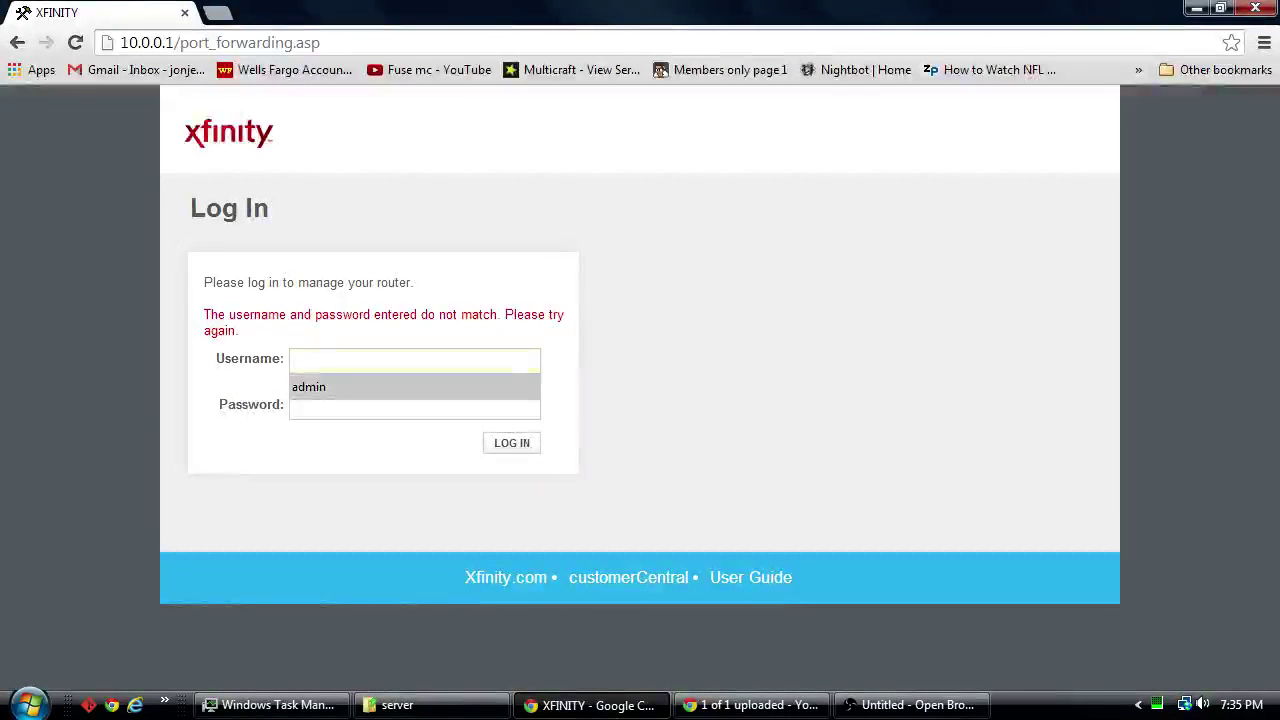
{"action": "key", "text": "Return"}
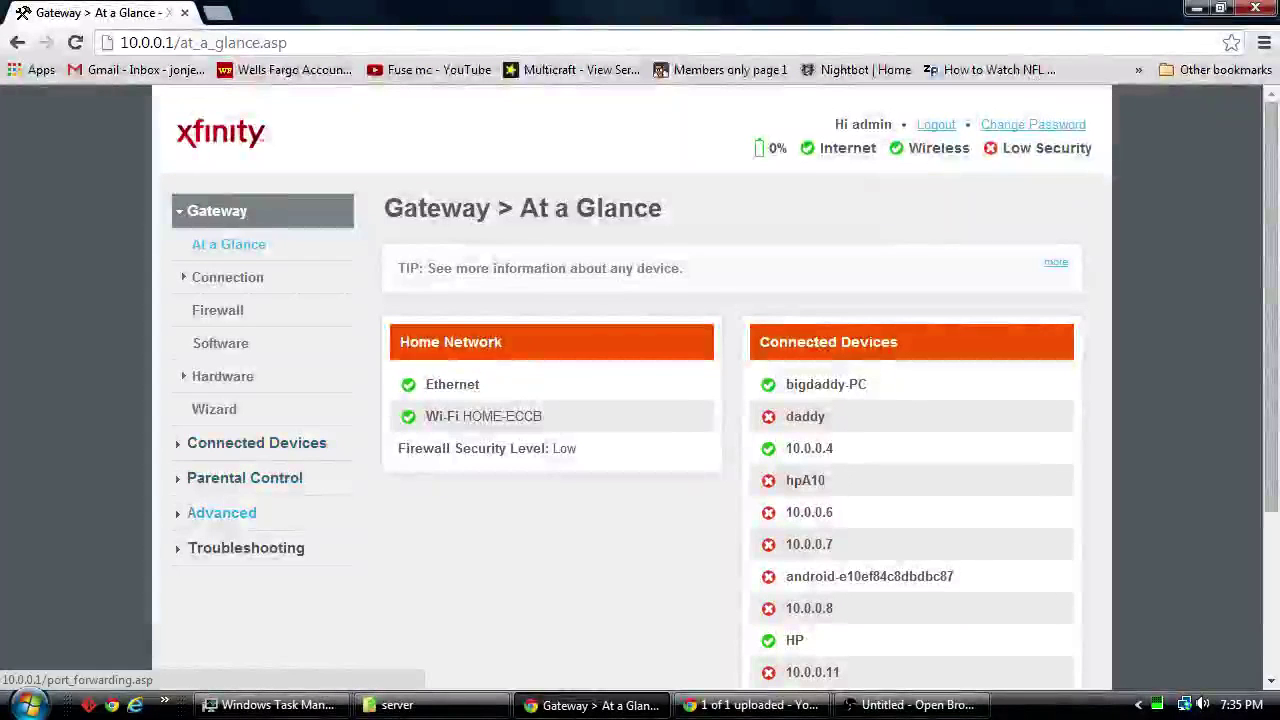
Open Advanced > Port Forwarding and scroll through the seven forwarded services, including Minecraft on 25565.
{"action": "left_click", "coordinate": [221, 512]}
{"action": "scroll", "coordinate": [640, 400], "scroll_direction": "down", "scroll_amount": 3}
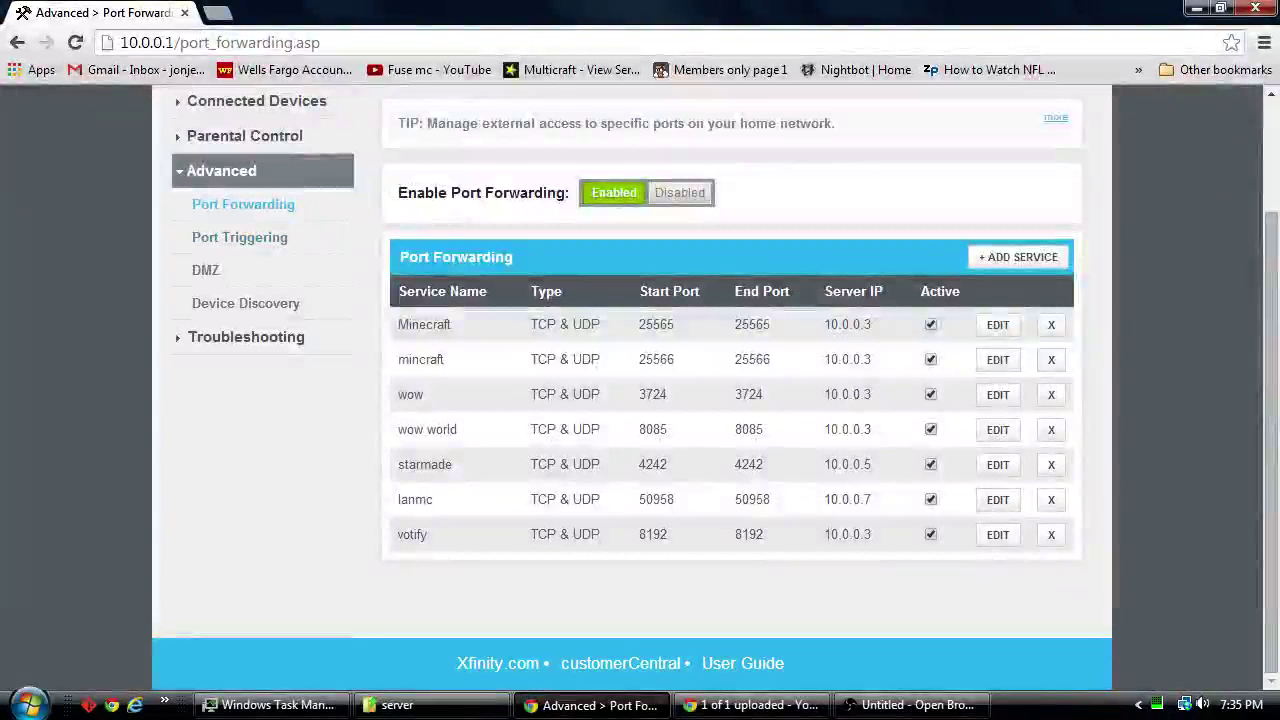
{"action": "left_click", "coordinate": [217, 205]}
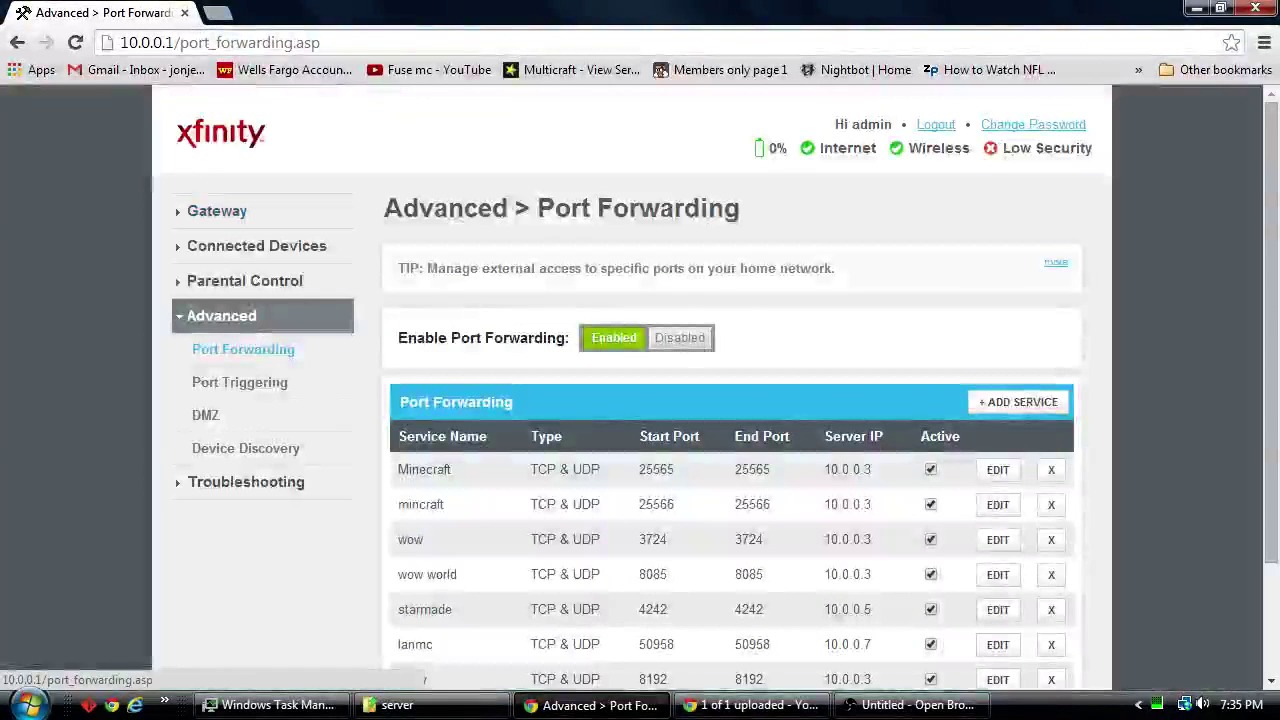
{"action": "scroll", "coordinate": [240, 382], "scroll_direction": "down", "scroll_amount": 3}
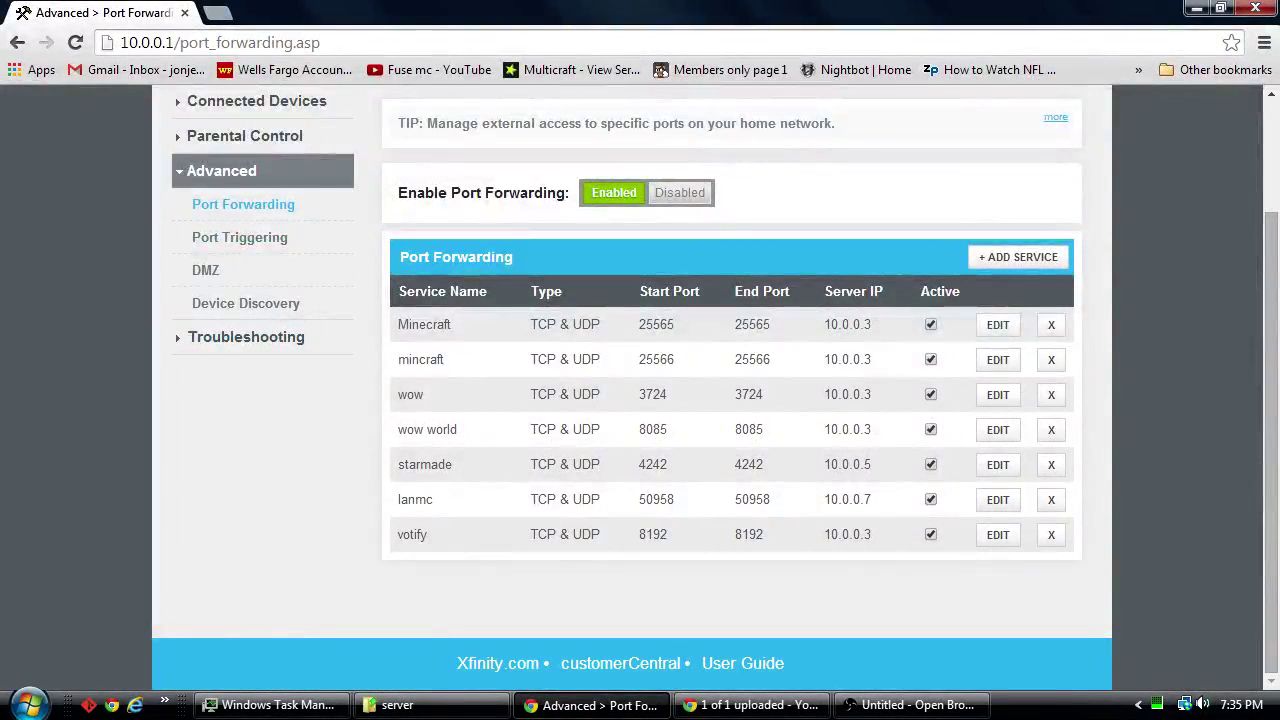
{"action": "left_click_drag", "start_coordinate": [871, 324], "coordinate": [830, 324]}
{"action": "left_click", "coordinate": [670, 324]}
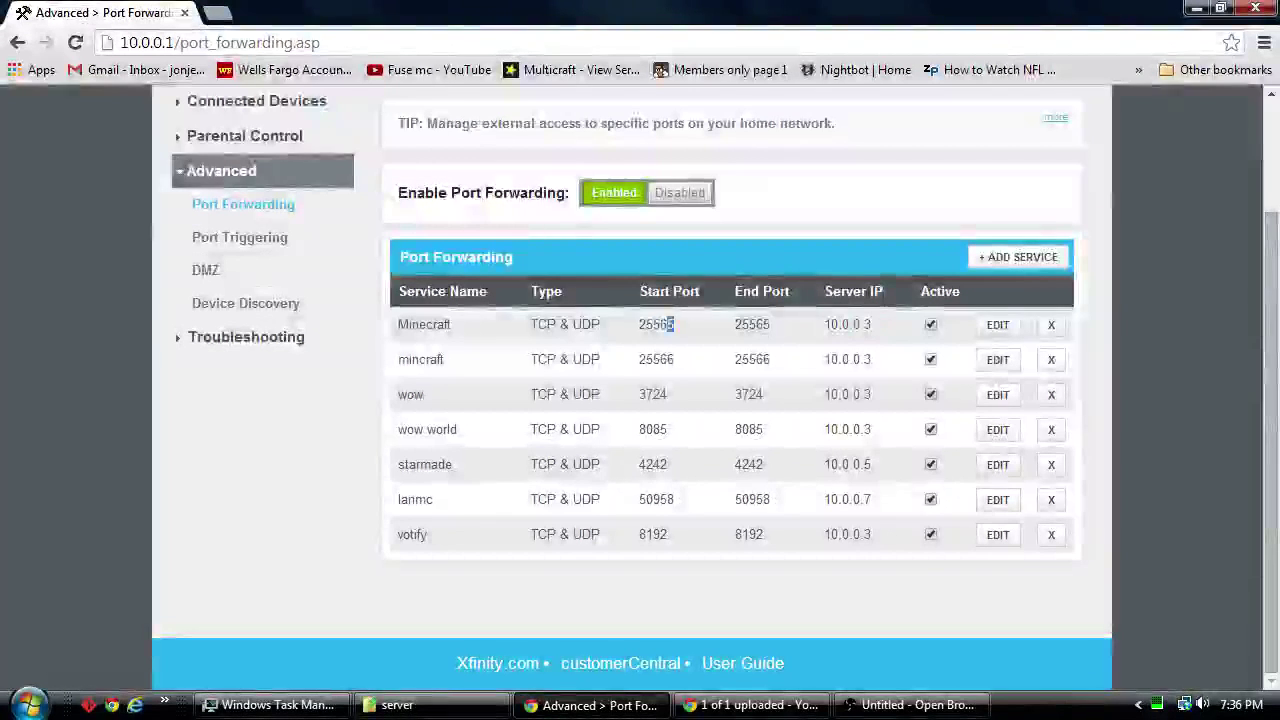
{"action": "left_click_drag", "start_coordinate": [672, 324], "coordinate": [638, 324]}
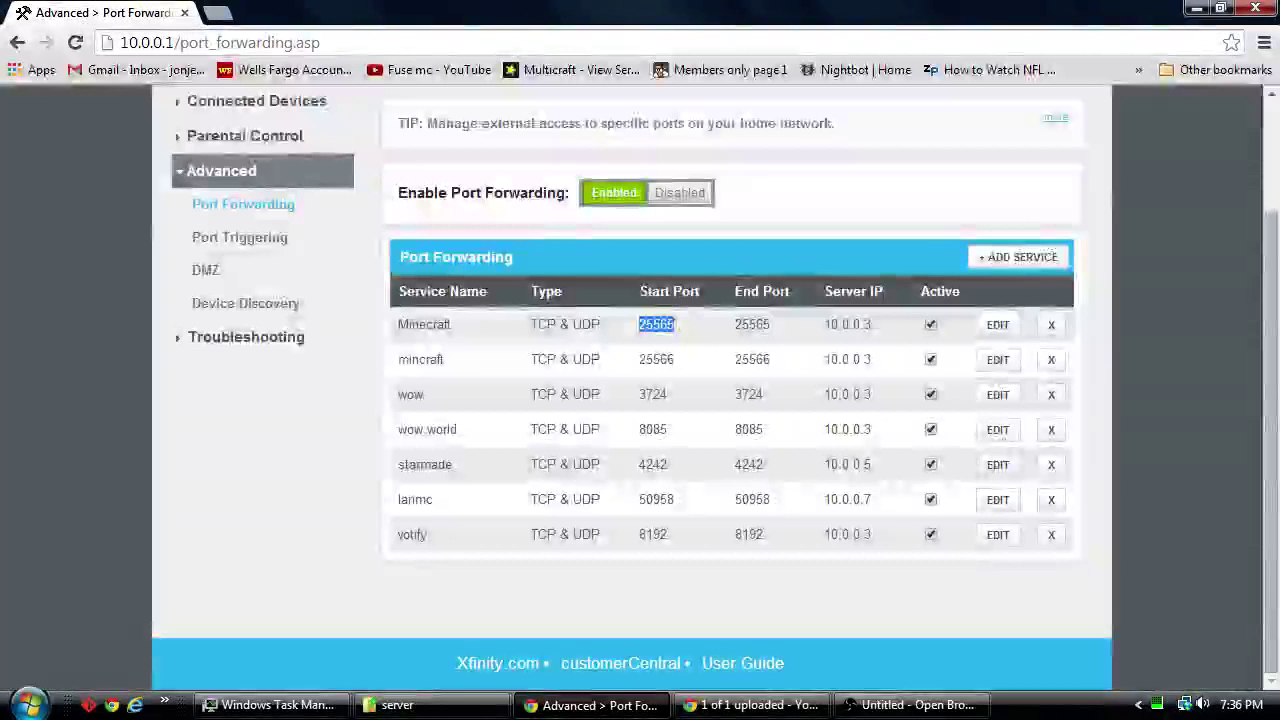
{"action": "left_click_drag", "start_coordinate": [674, 359], "coordinate": [639, 359]}
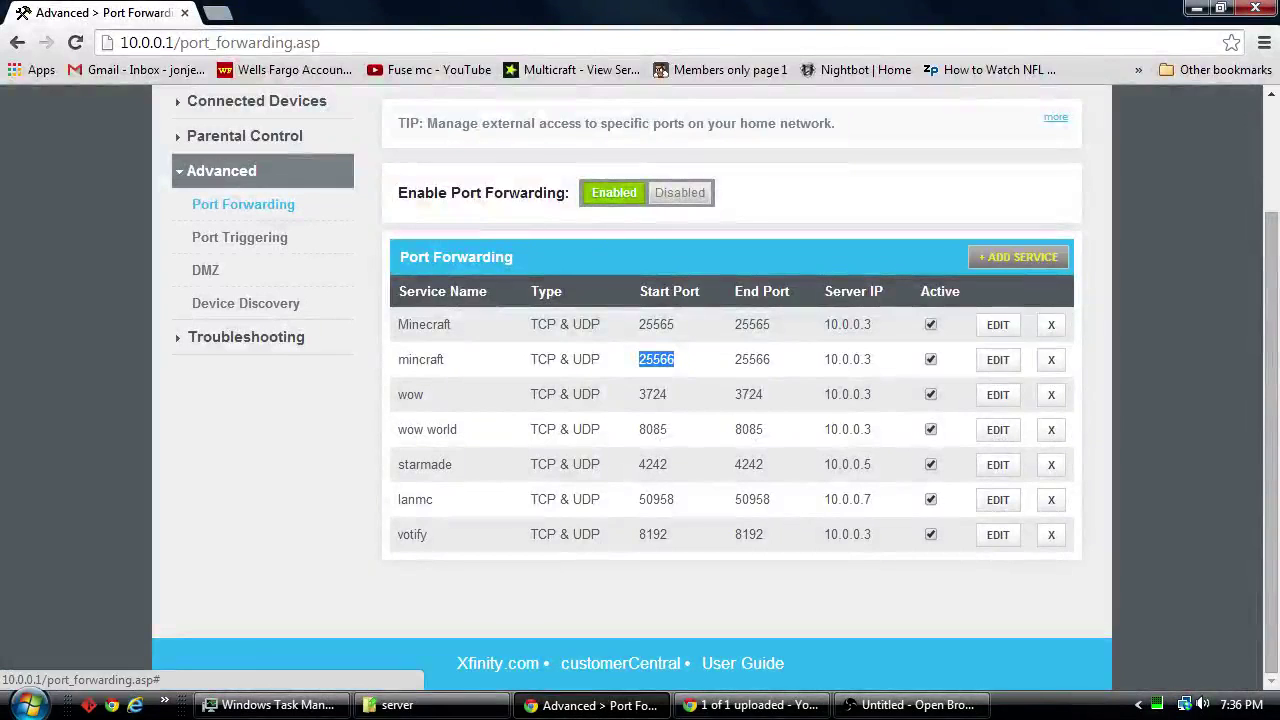
{"action": "left_click", "coordinate": [1018, 257]}
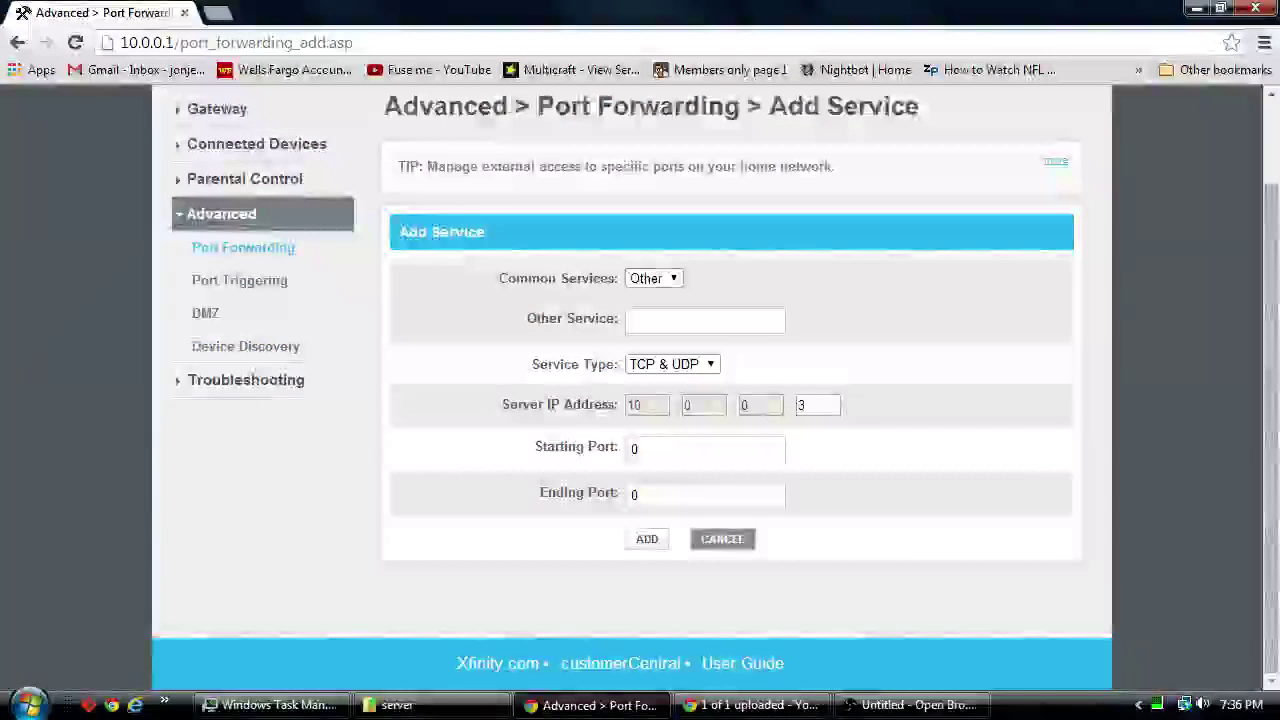
{"action": "left_click", "coordinate": [654, 278]}
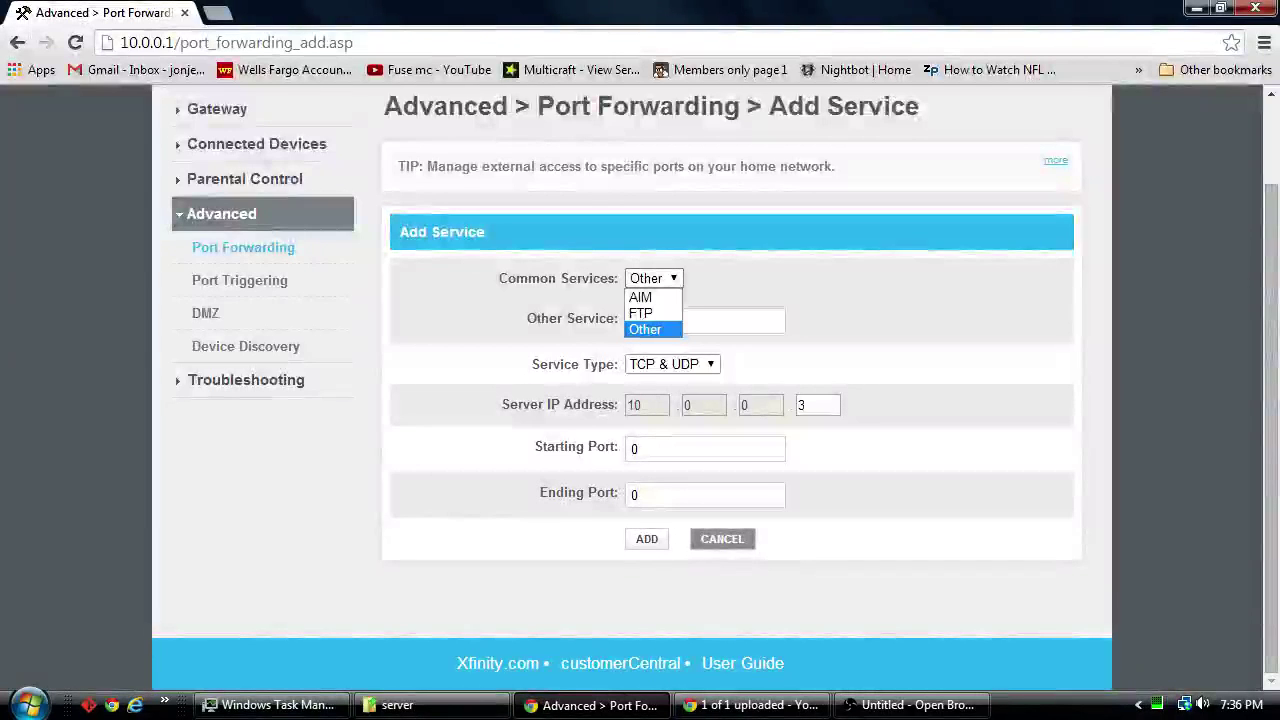
{"action": "key", "text": "Up"}
{"action": "key", "text": "Up"}
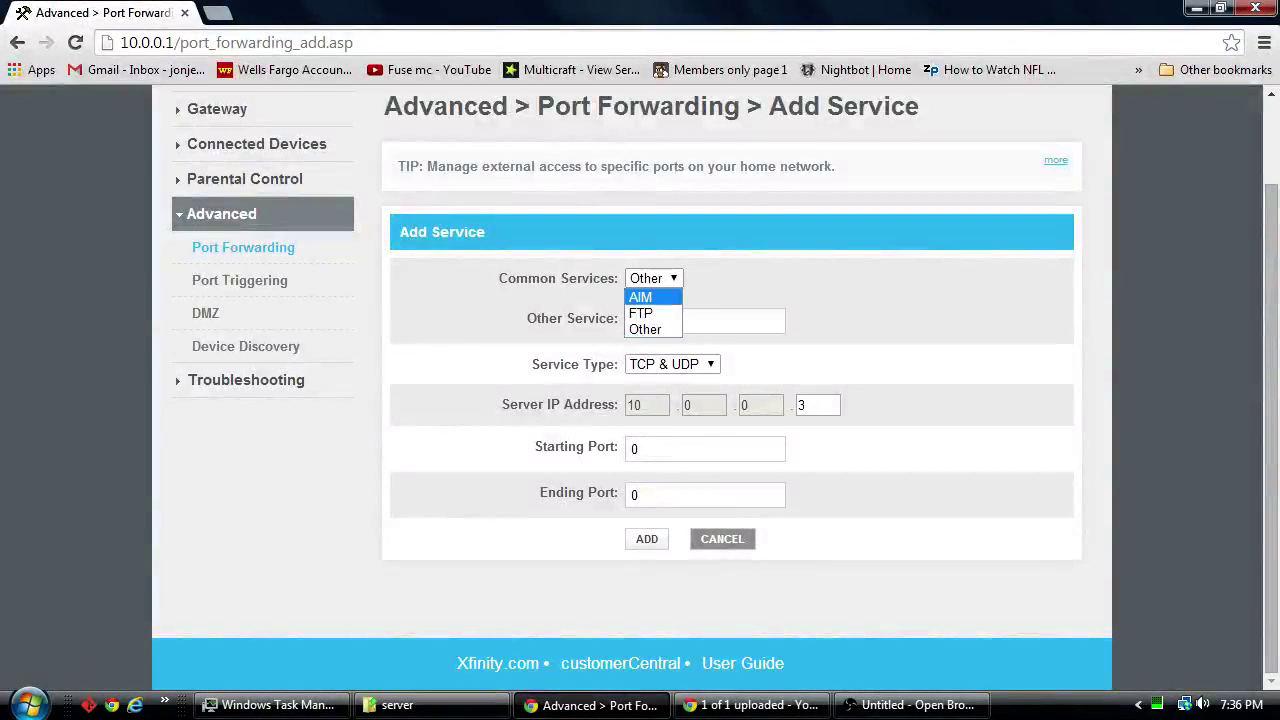
{"action": "key", "text": "Down"}
{"action": "key", "text": "Down"}
{"action": "key", "text": "Up"}
{"action": "key", "text": "Up"}
{"action": "key", "text": "Escape"}
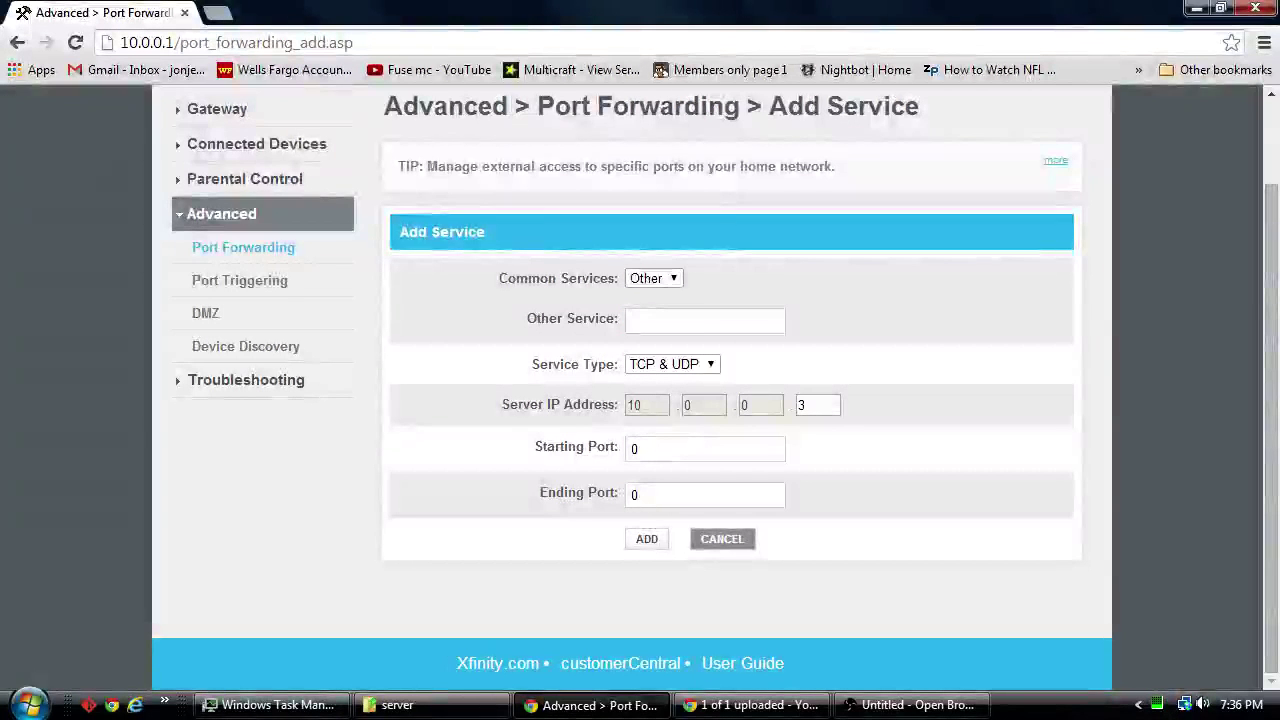
{"action": "left_click", "coordinate": [705, 319]}
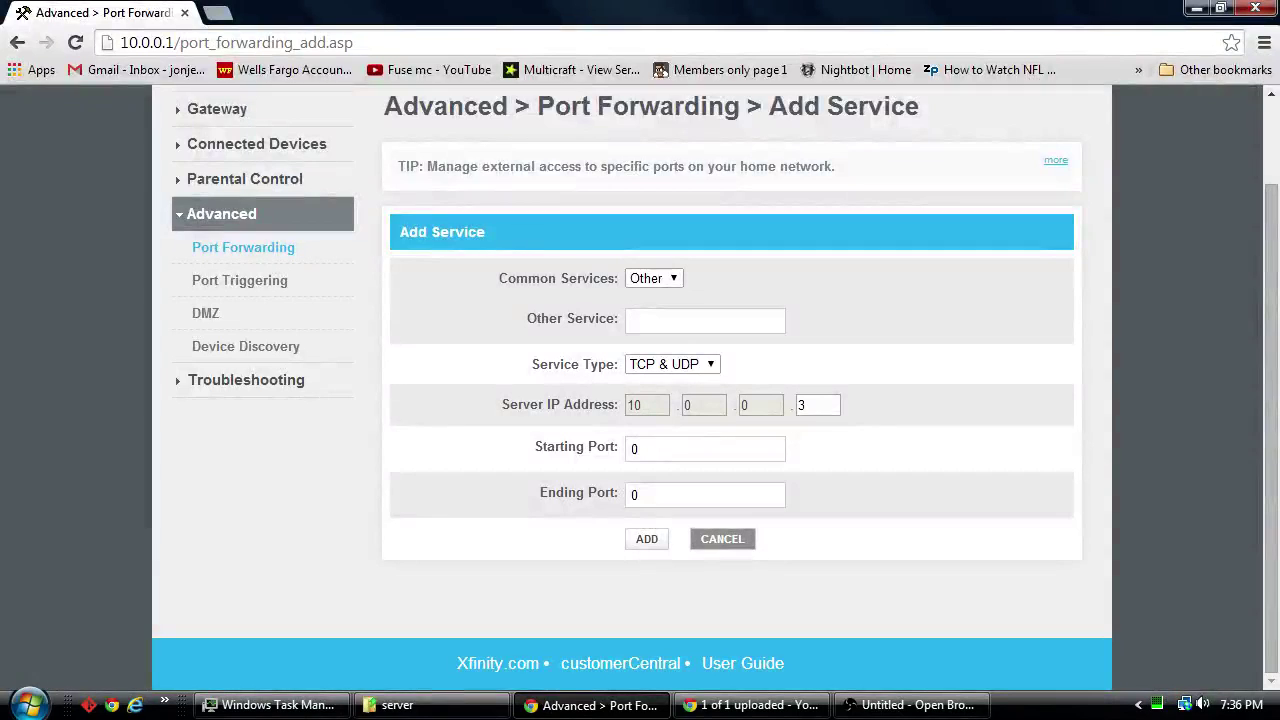
{"action": "key", "text": "Tab"}
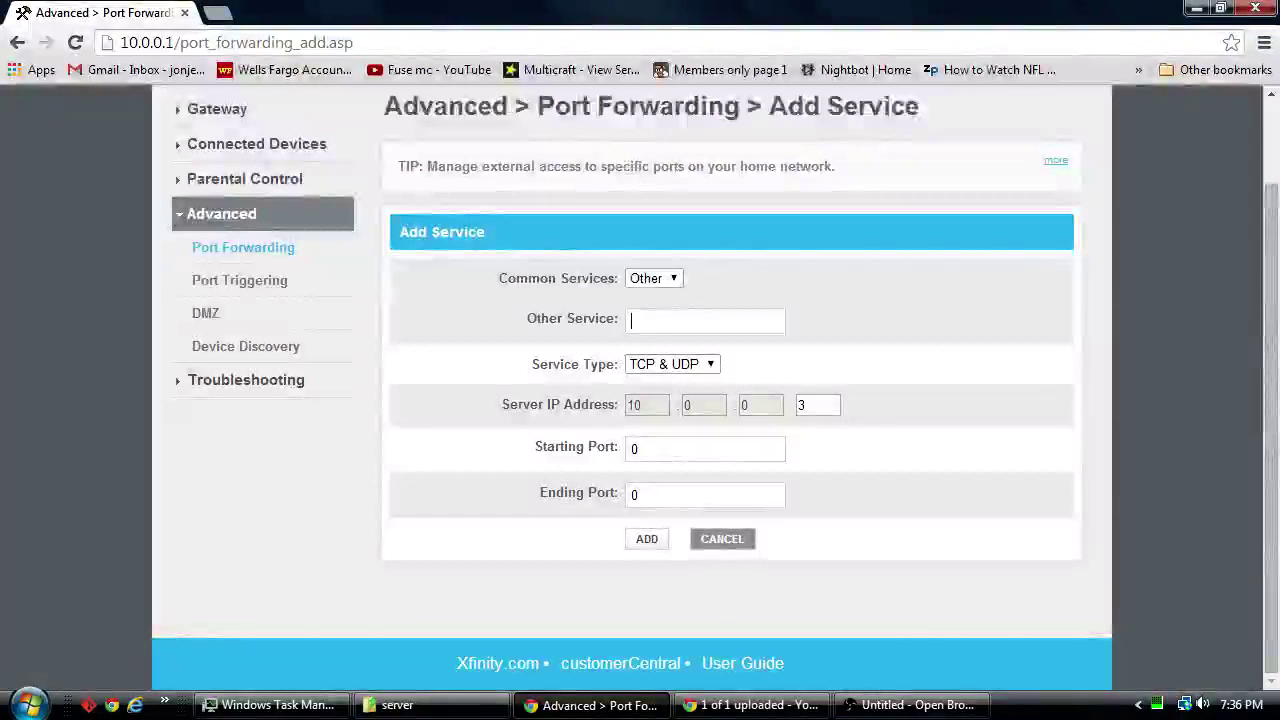
{"action": "key", "text": "Tab"}
{"action": "key", "text": "Tab"}
{"action": "key", "text": "Tab"}
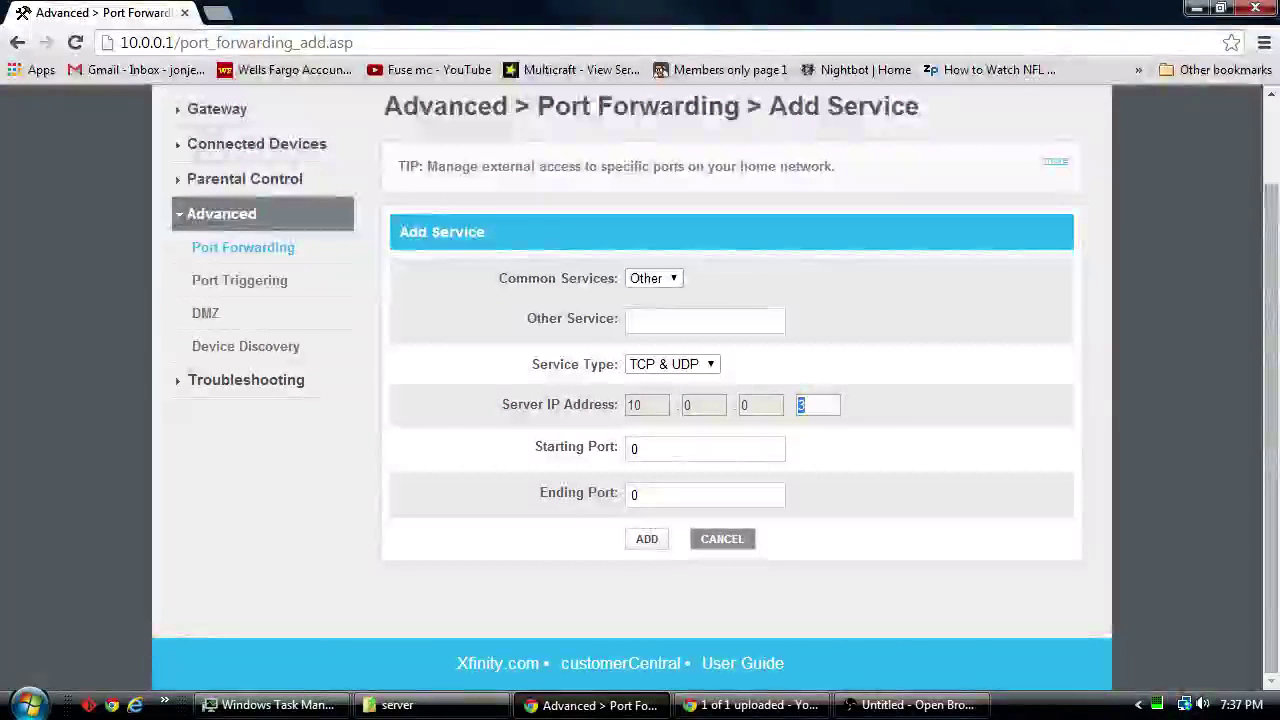
{"action": "type", "text": "3"}
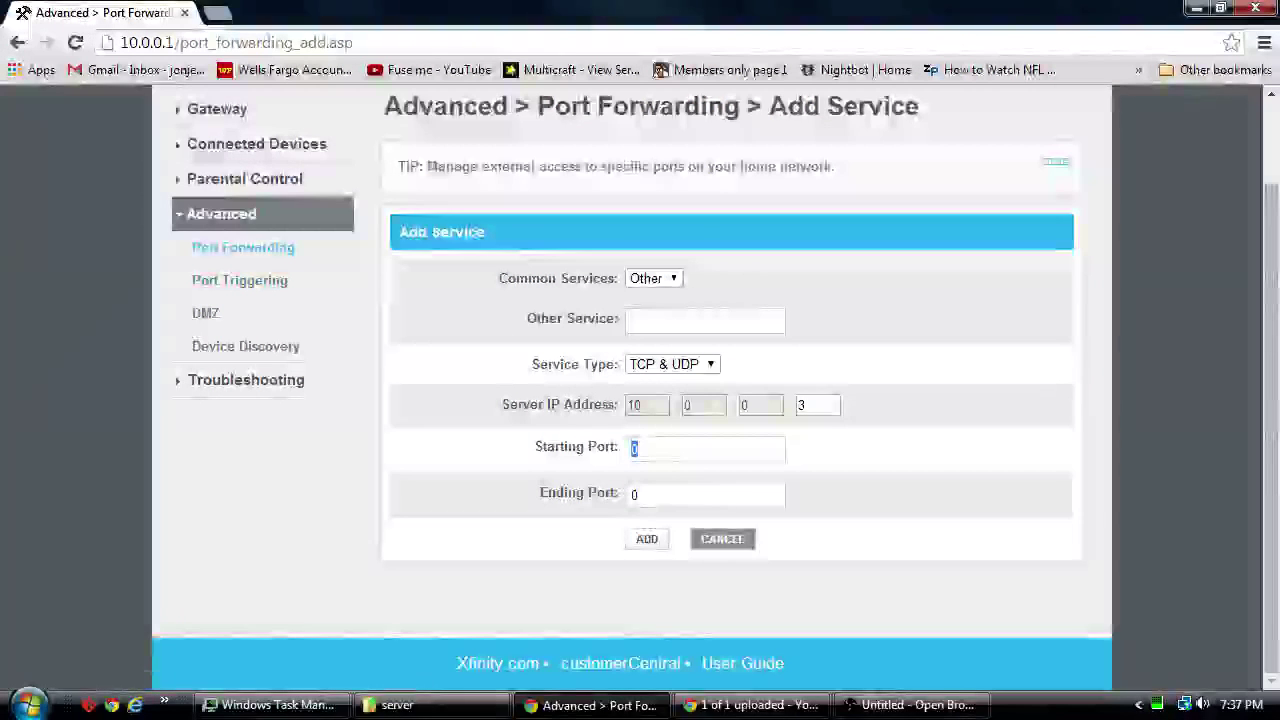
{"action": "left_click", "coordinate": [722, 539]}
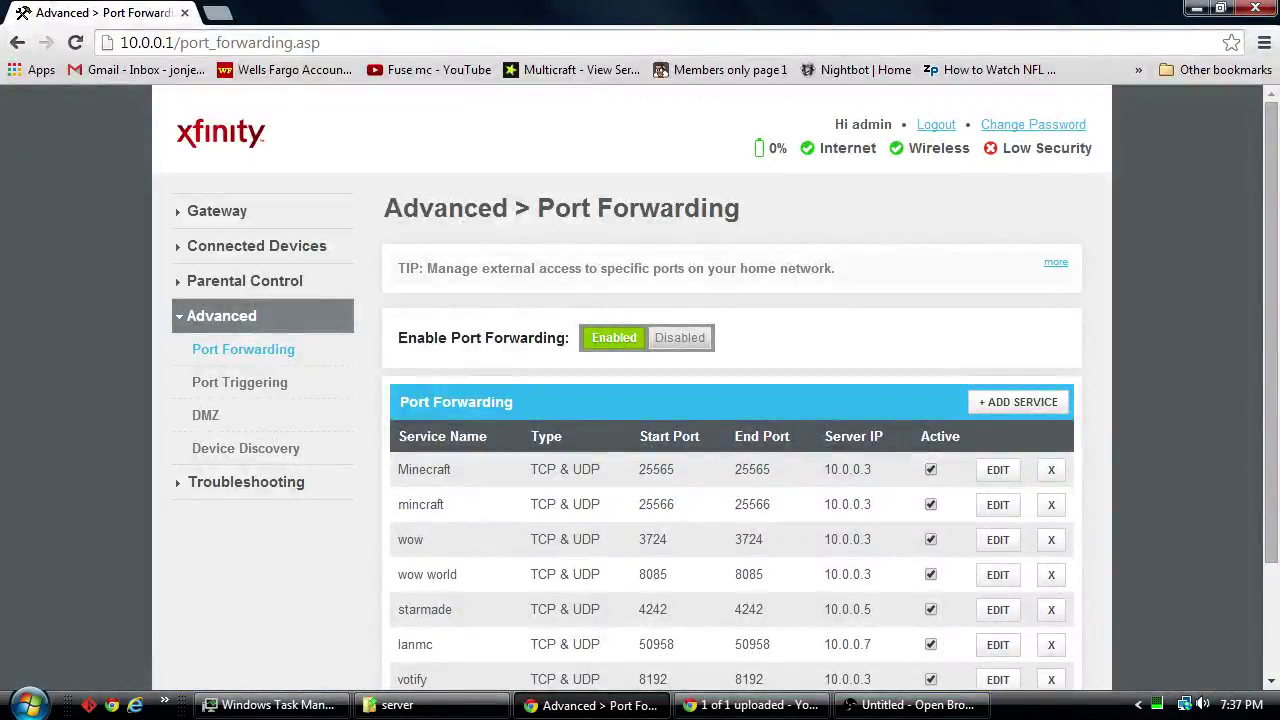
Note the Minecraft start port 25565, reopen the Add Service form, and put the cursor in Starting Port.
{"action": "double_click", "coordinate": [656, 469]}
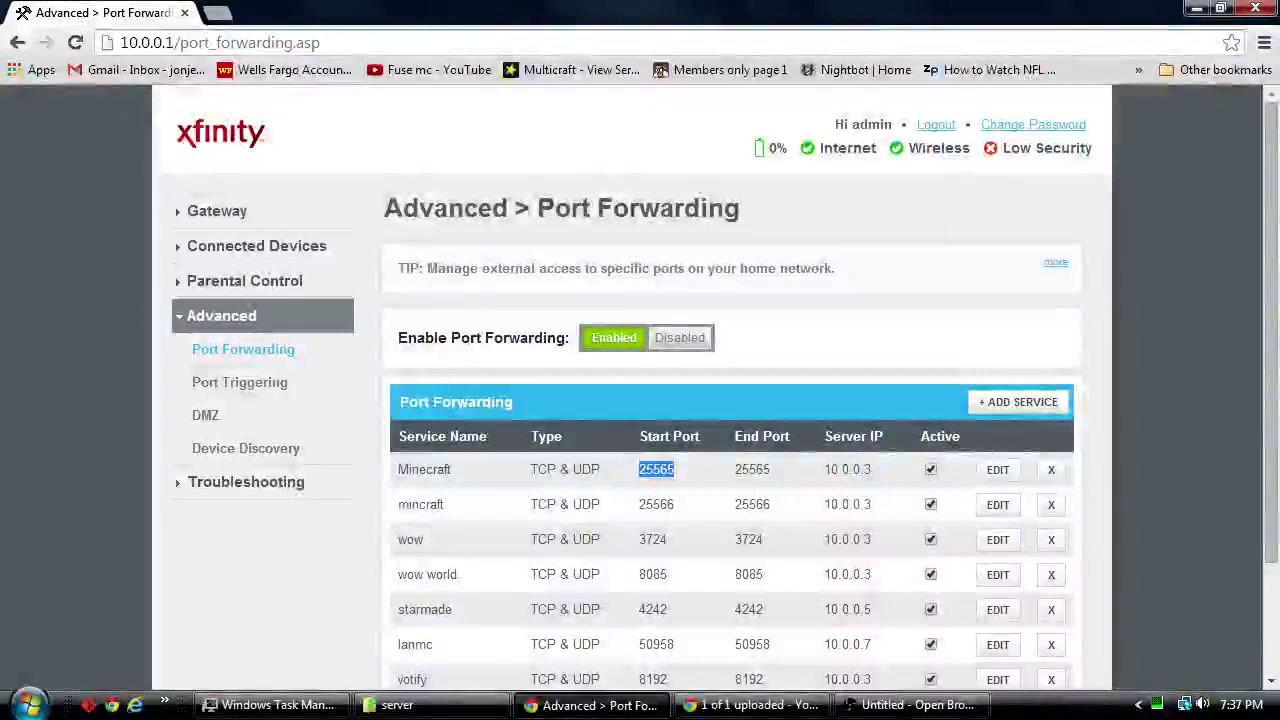
{"action": "left_click", "coordinate": [1018, 401]}
{"action": "scroll", "coordinate": [640, 400], "scroll_direction": "down", "scroll_amount": 2}
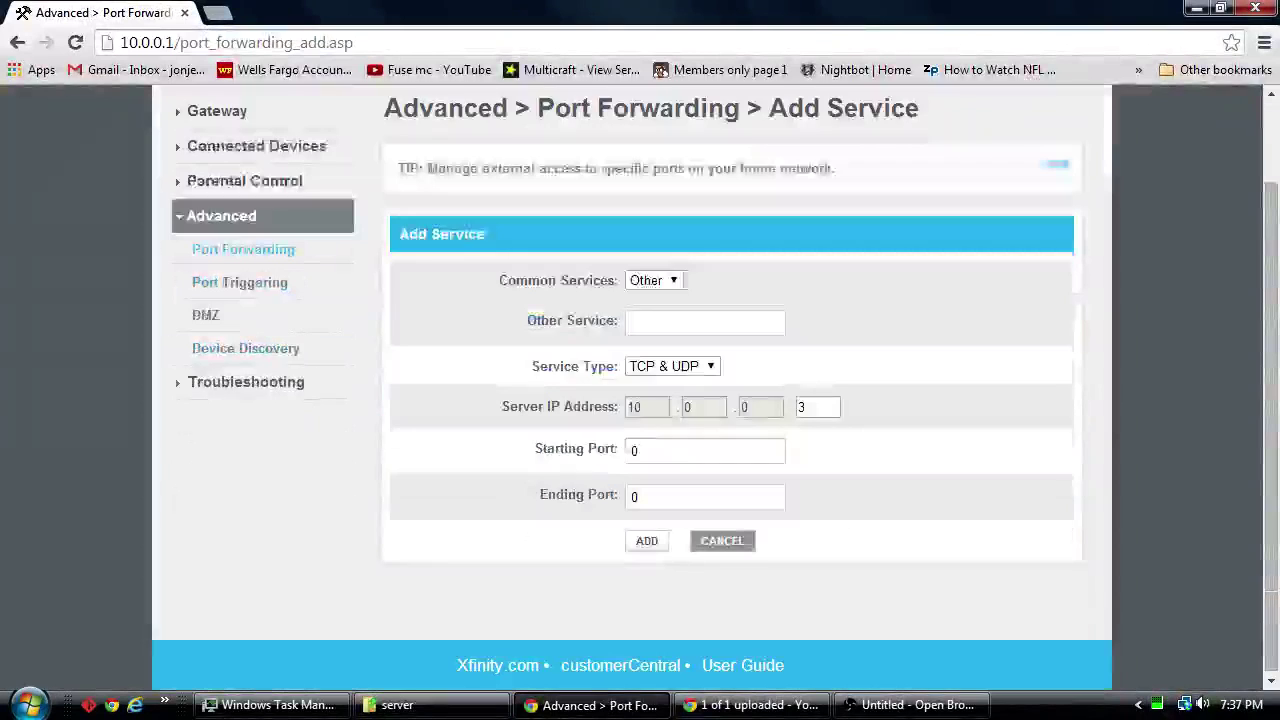
{"action": "double_click", "coordinate": [634, 448]}
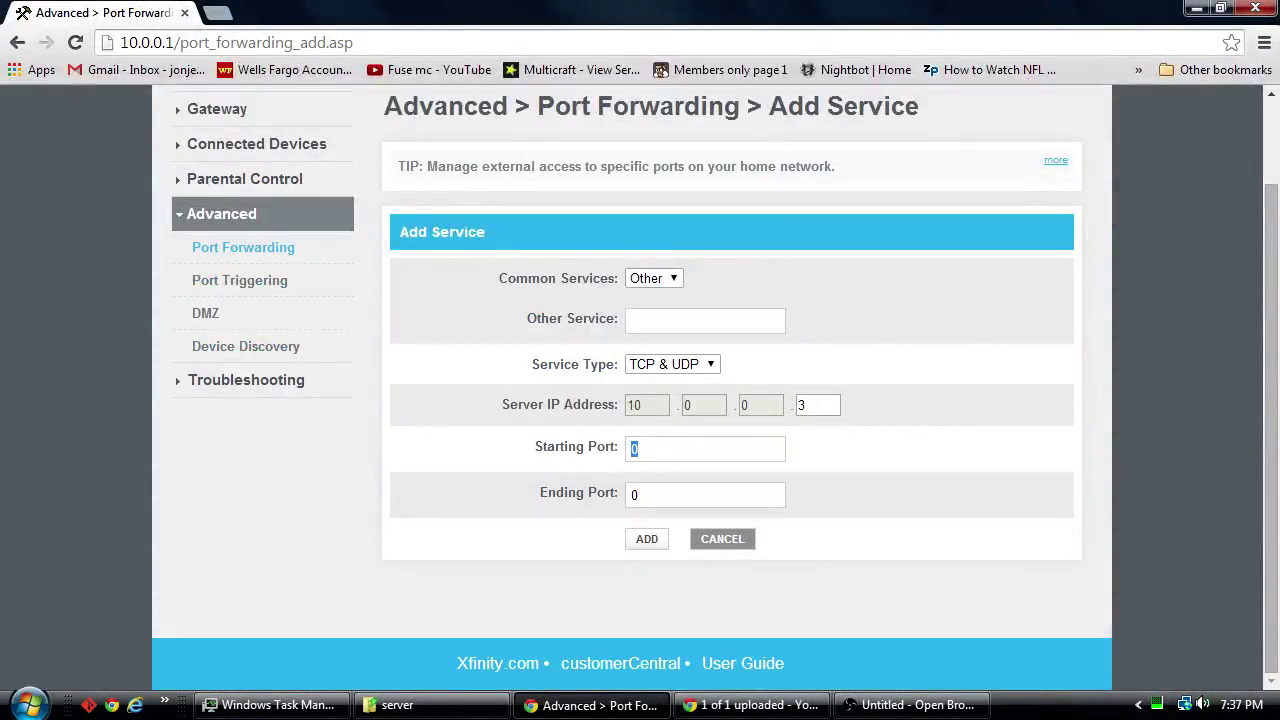
{"action": "left_click", "coordinate": [637, 448]}
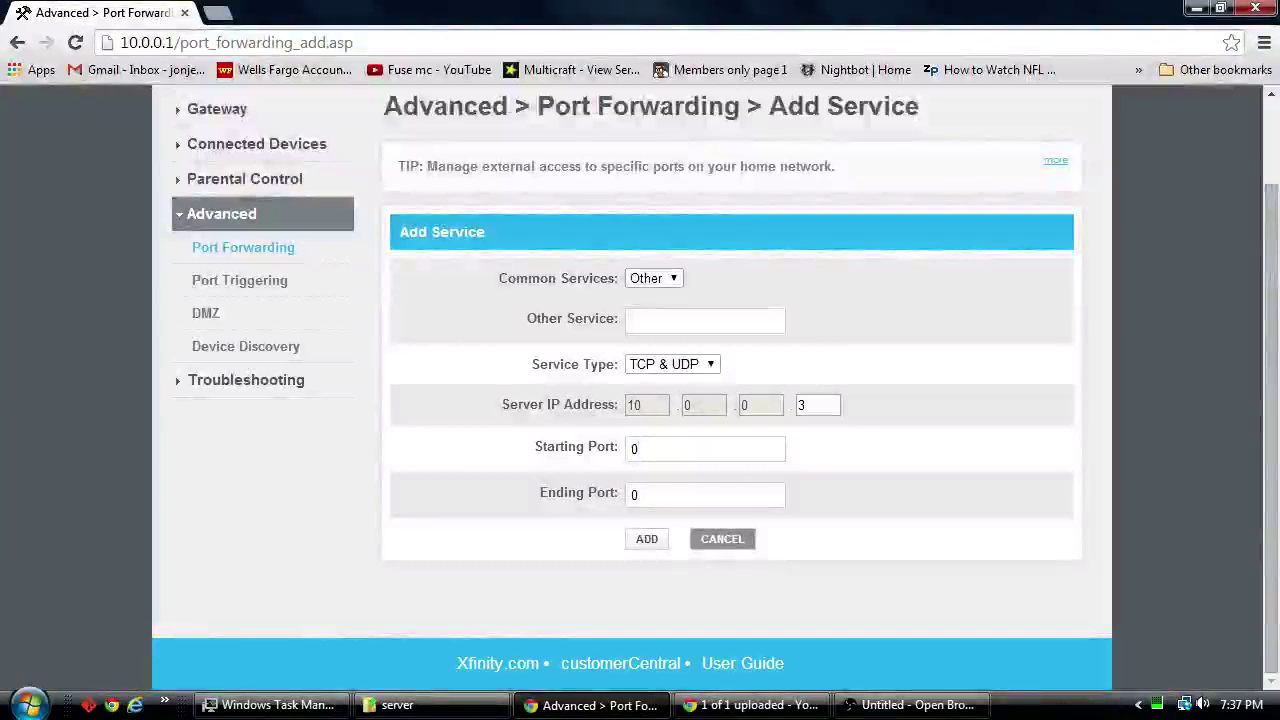
{"action": "left_click", "coordinate": [636, 449]}
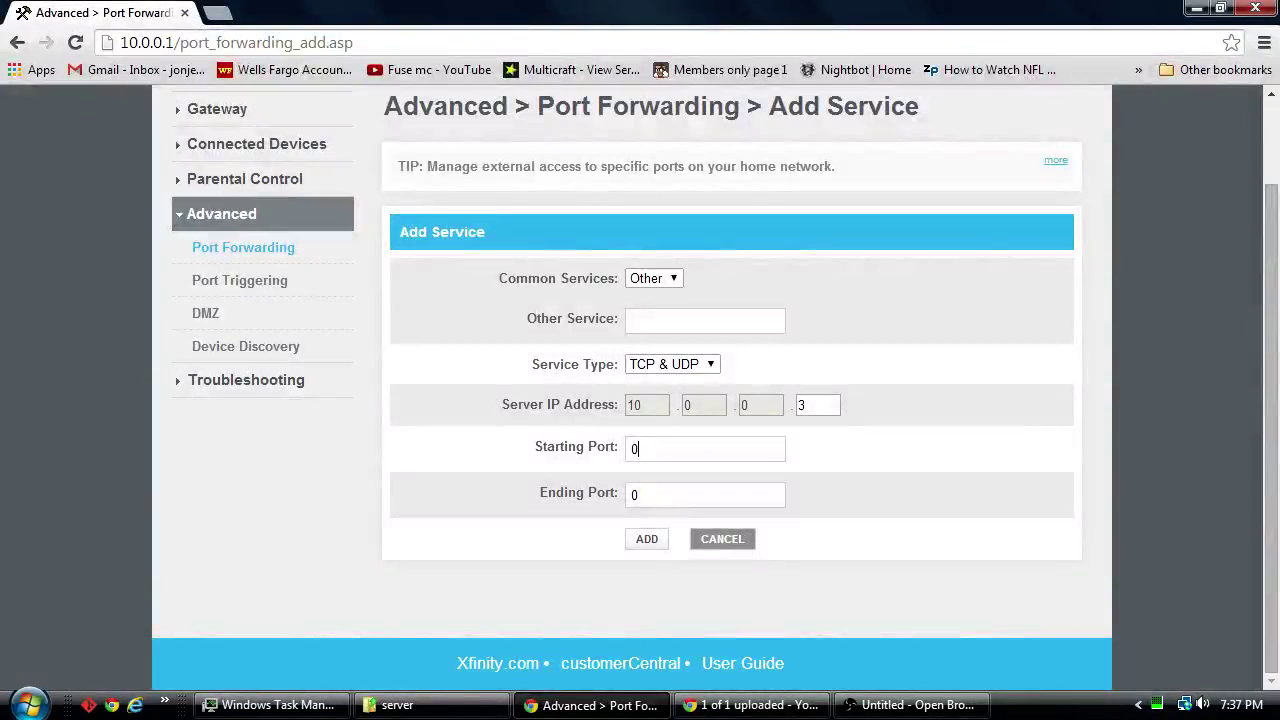
Enter the port range 25565 to 25570 in the Starting and Ending Port fields.
{"action": "key", "text": "Tab"}
{"action": "key", "text": "shift+Tab"}
{"action": "type", "text": "2556"}
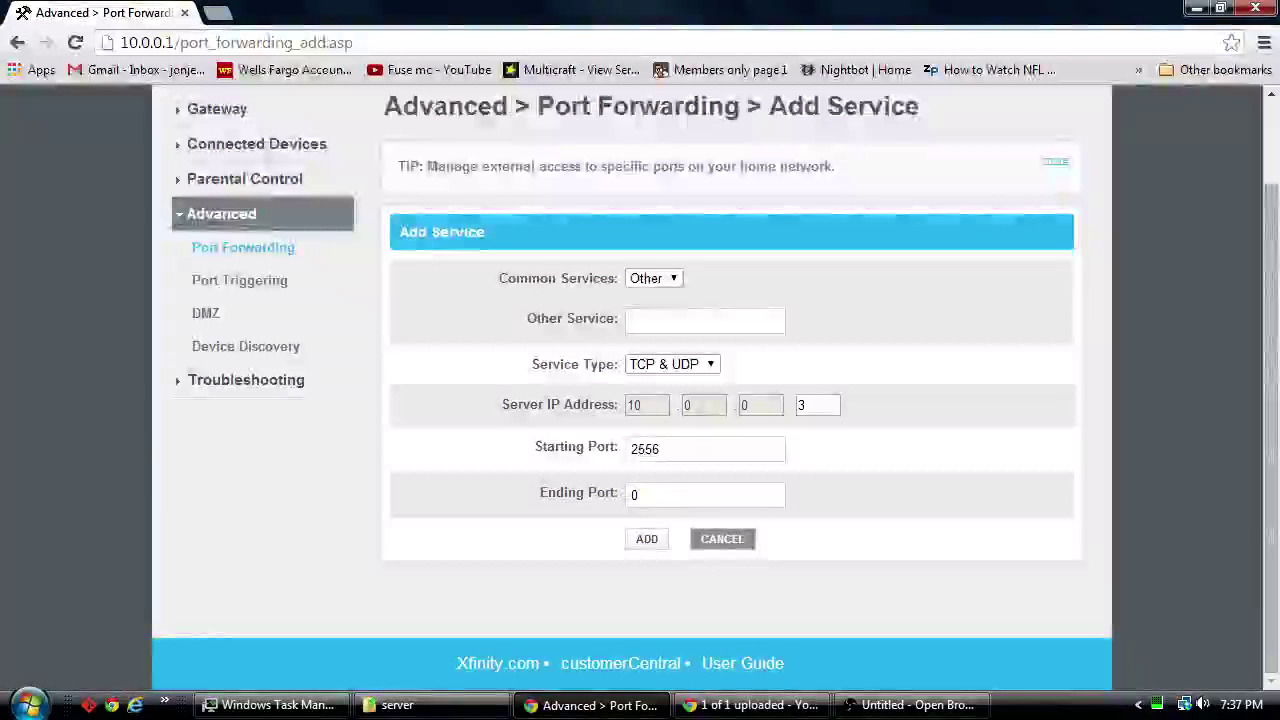
{"action": "type", "text": "5"}
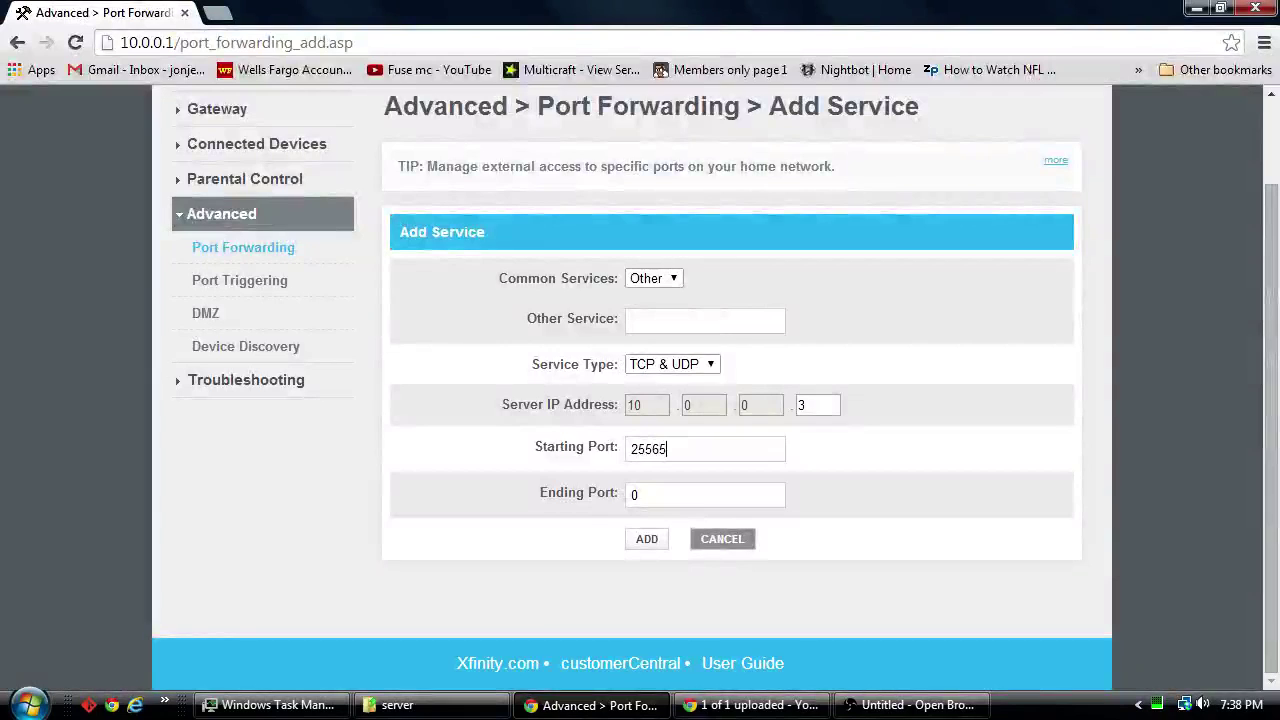
{"action": "key", "text": "Tab"}
{"action": "type", "text": "2556"}
{"action": "key", "text": "BackSpace"}
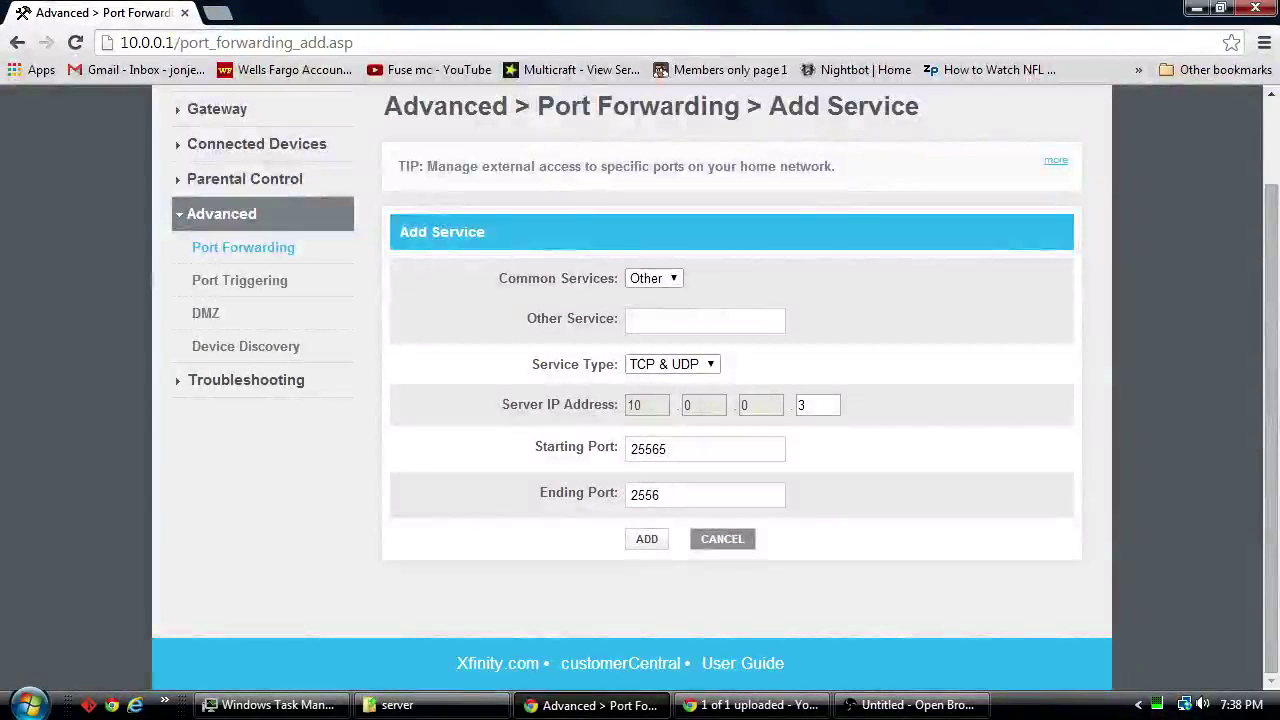
{"action": "key", "text": "BackSpace"}
{"action": "type", "text": "70"}
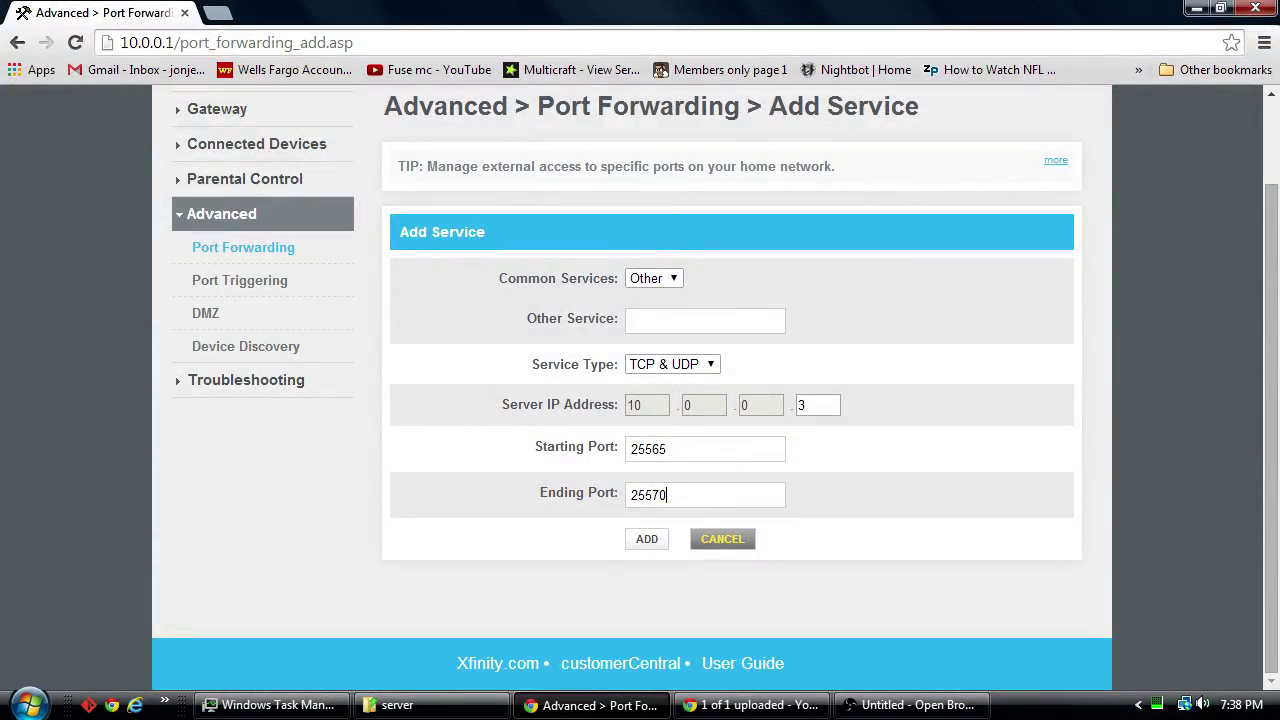
Cancel the Add Service form and refresh the Port Forwarding list with F5.
{"action": "left_click", "coordinate": [722, 539]}
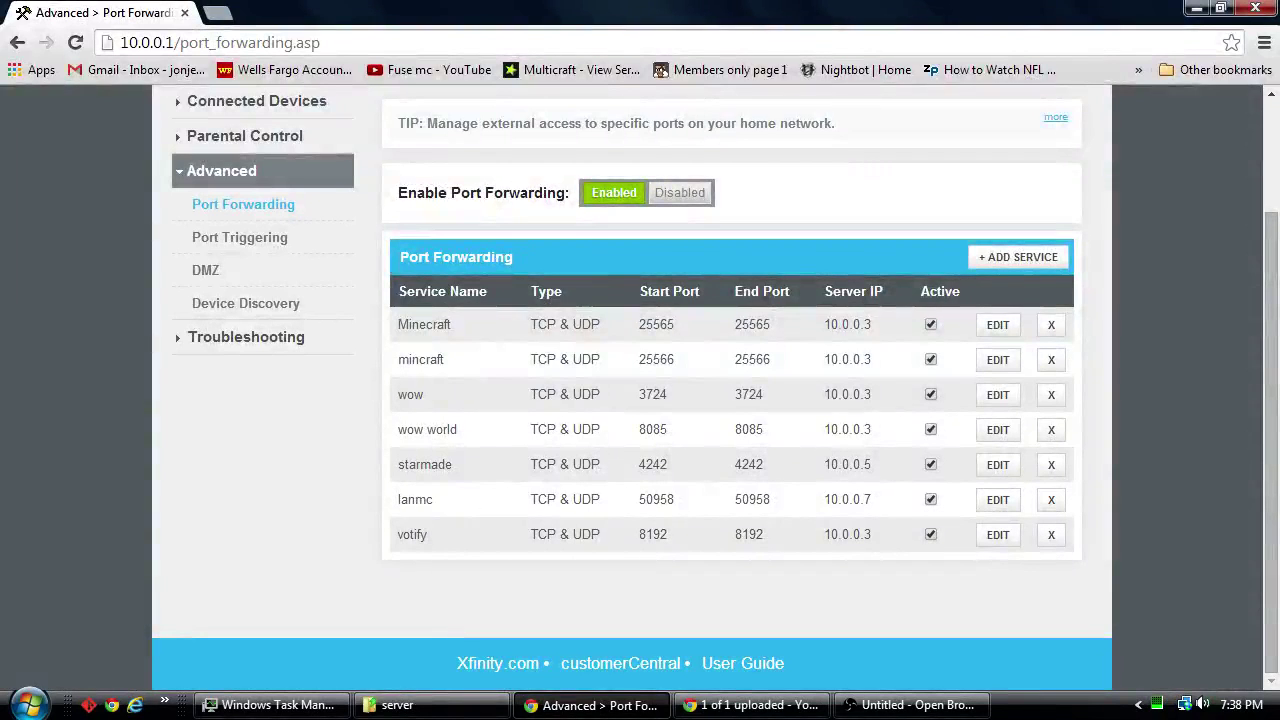
{"action": "key", "text": "F5"}
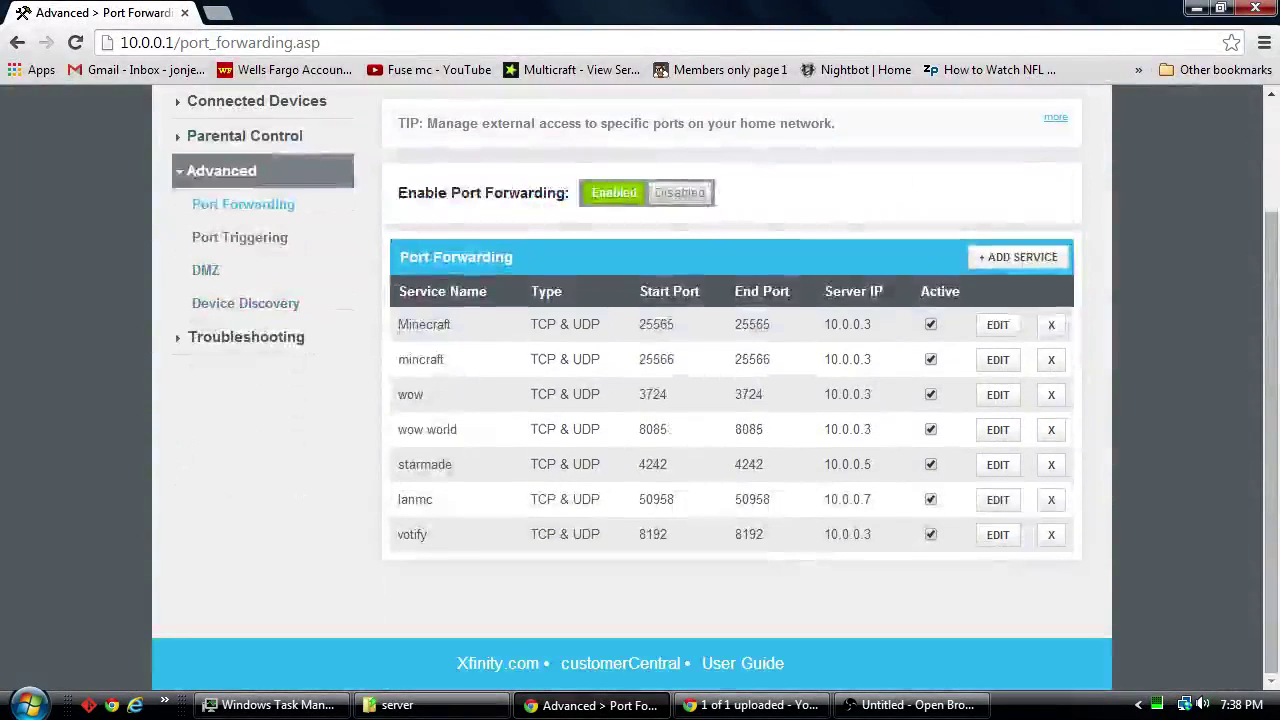